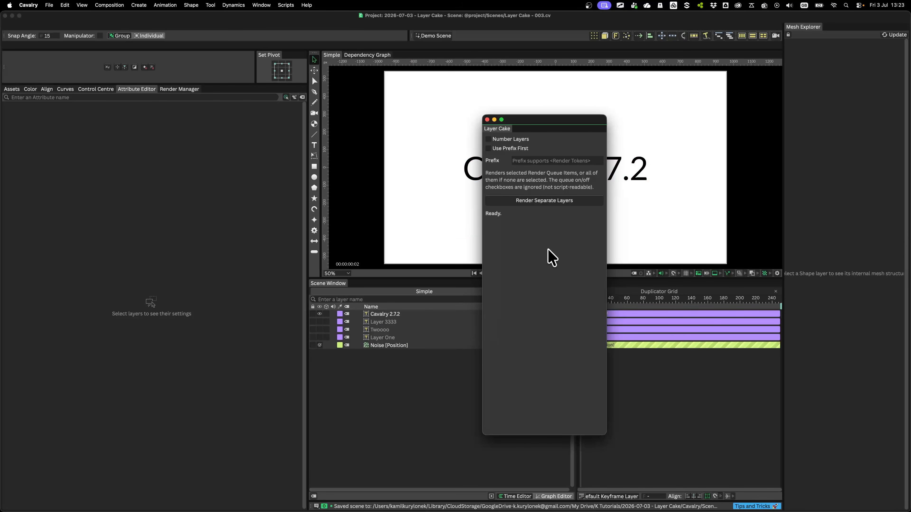
# - Dock the floating Layer Cake window as a tab beside Mesh Explorer
pyautogui.moveTo(497, 129); pyautogui.dragTo(858, 30)
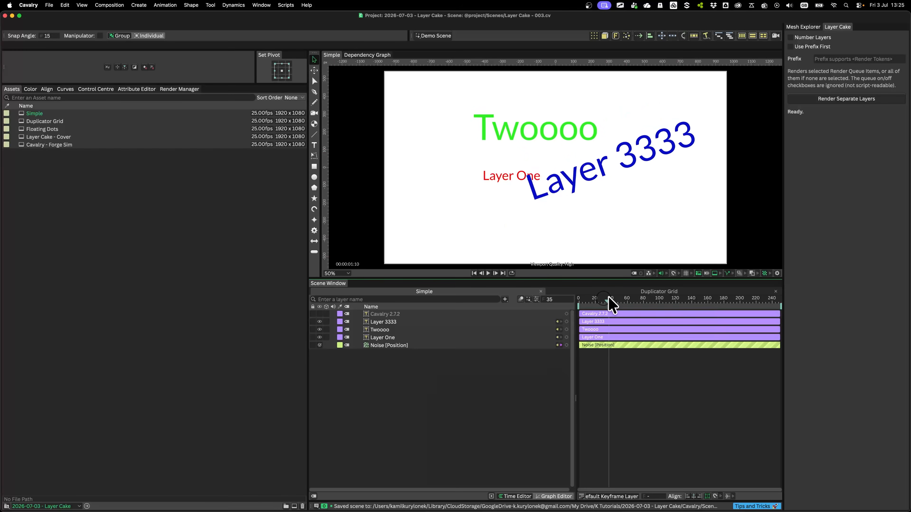
# - Scrub through the Simple composition's animation and inspect the Noise [Position] behaviour that moves the text layers
pyautogui.moveTo(609, 301); pyautogui.dragTo(717, 304)
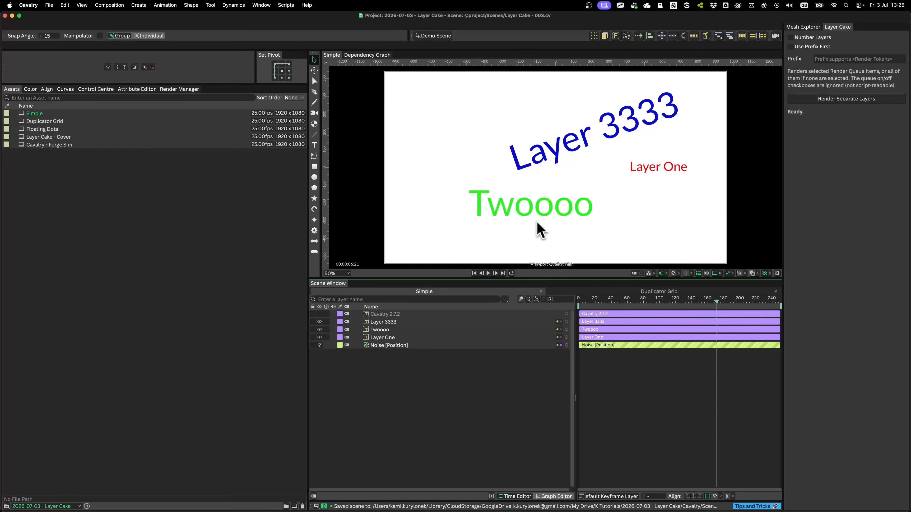
pyautogui.click(416, 346)
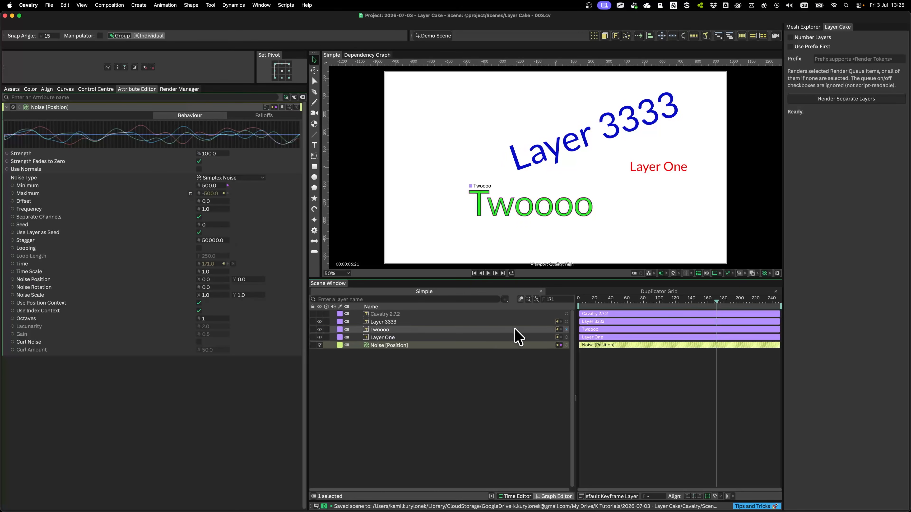
pyautogui.click(615, 304)
pyautogui.moveTo(615, 304); pyautogui.dragTo(667, 305)
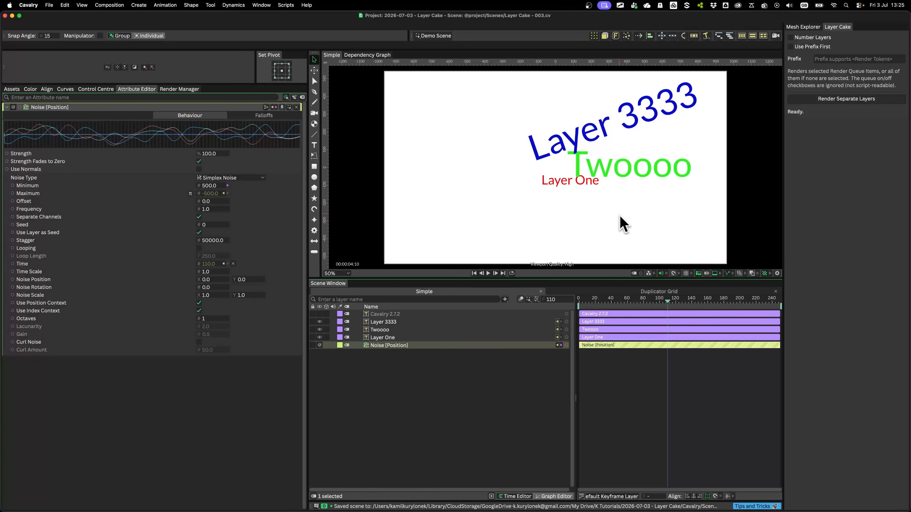
# - Examine the Layer One, Twoooo and Layer 3333 text layers one by one in the composition
pyautogui.click(553, 179)
pyautogui.click(647, 173)
pyautogui.click(644, 124)
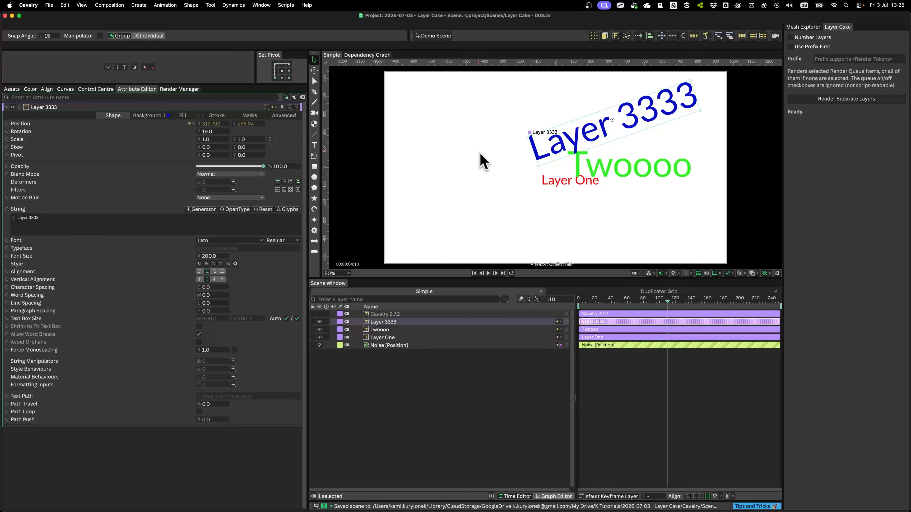
pyautogui.click(637, 165)
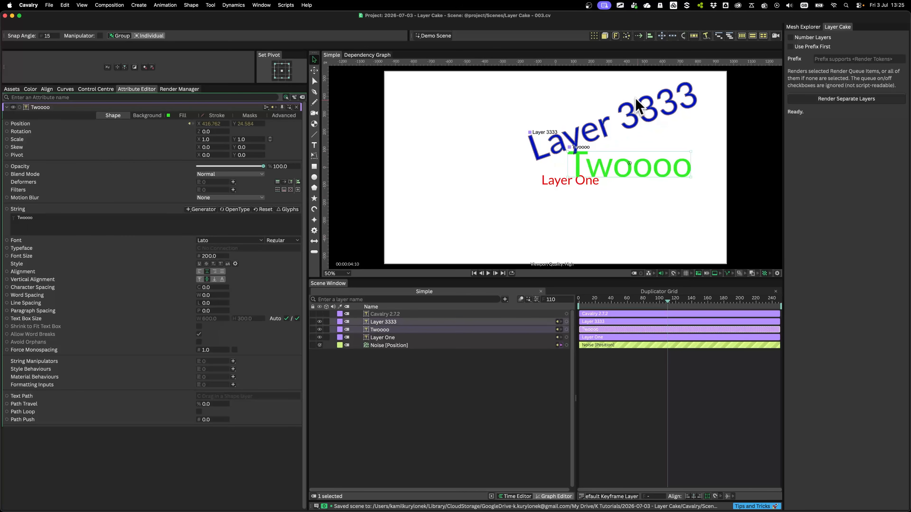
pyautogui.click(628, 116)
pyautogui.click(557, 184)
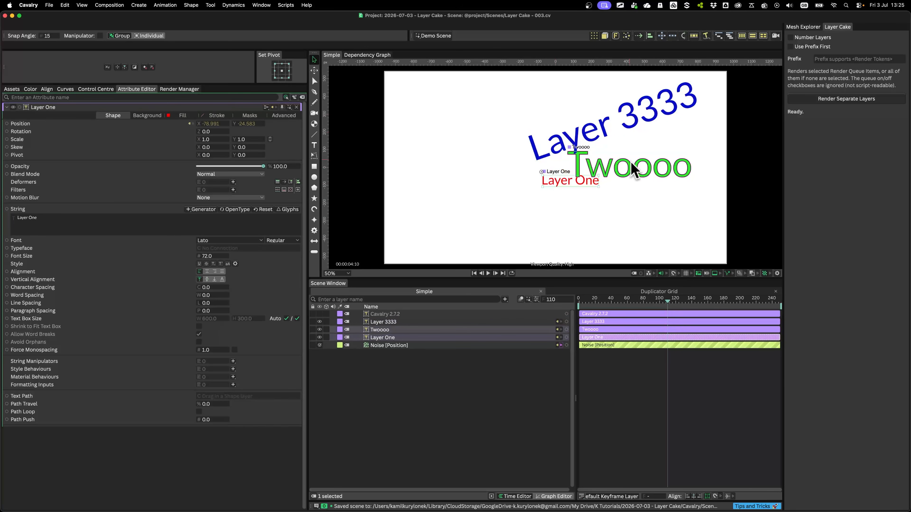
pyautogui.click(632, 165)
pyautogui.click(625, 118)
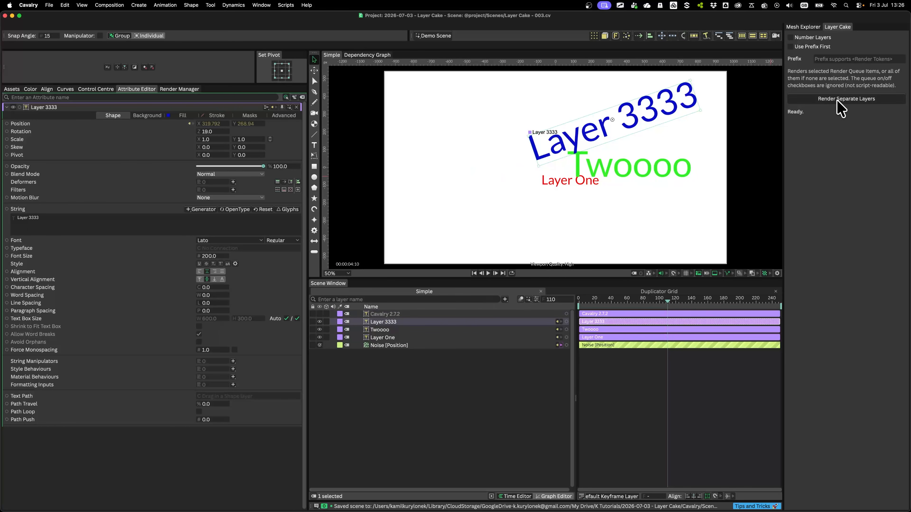
# - Add the current composition to the render queue and set its Frame Range Mode to Composition Start/End
pyautogui.click(181, 90)
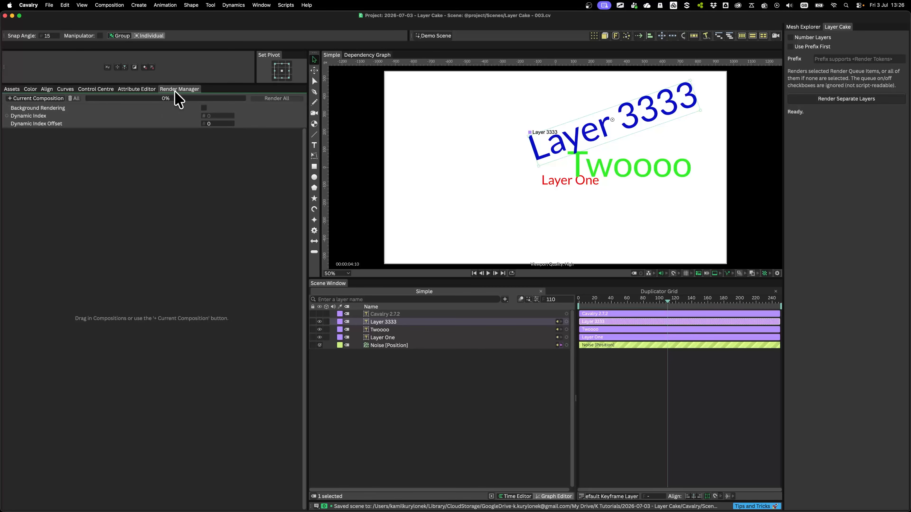
pyautogui.click(50, 5)
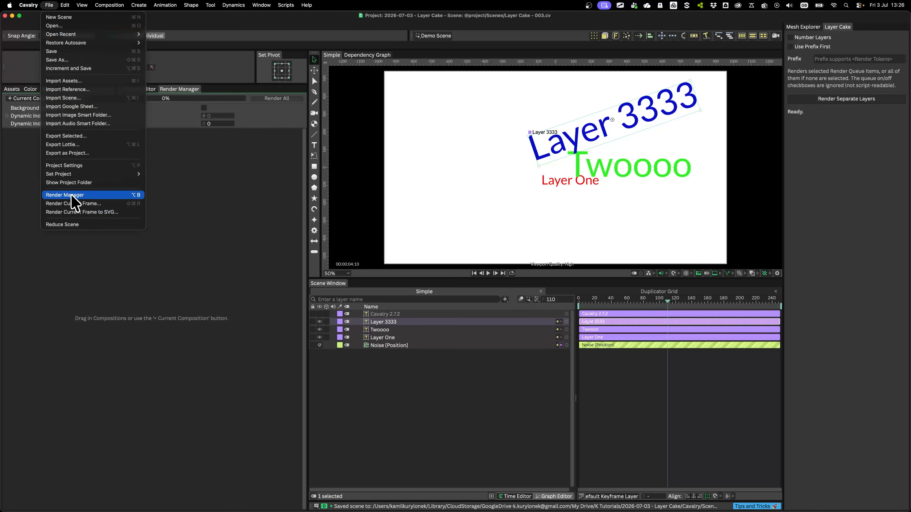
pyautogui.click(269, 217)
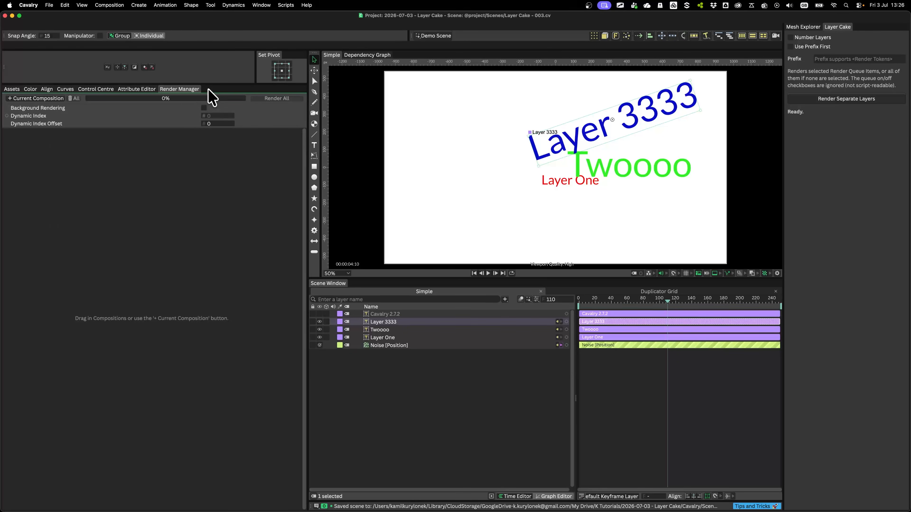
pyautogui.click(53, 99)
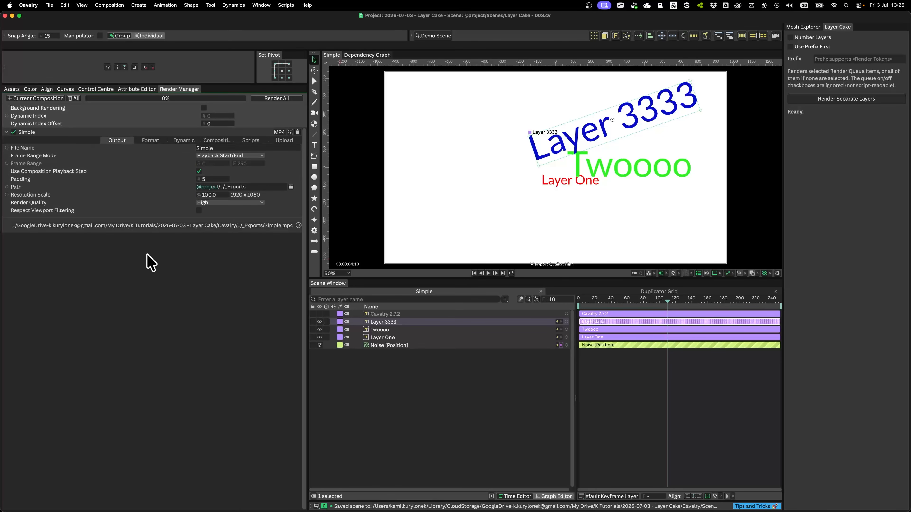
pyautogui.click(250, 155)
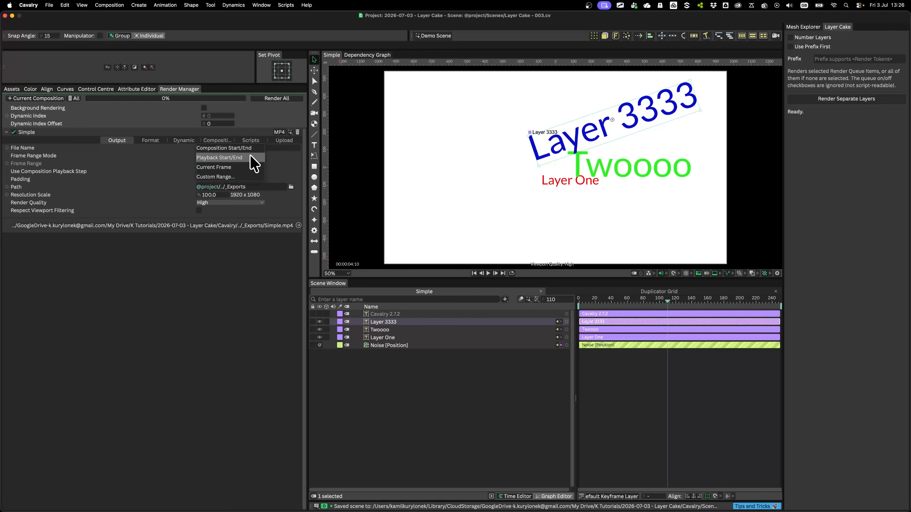
pyautogui.click(243, 148)
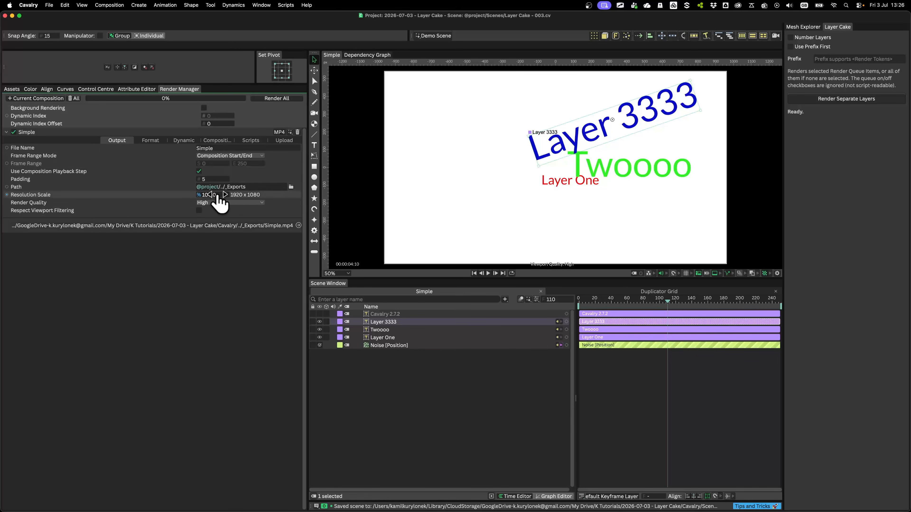
# - Set the render format to QuickTime with ProRes 4444 and Up to 12-Bit depth, and turn off audio export
pyautogui.click(150, 140)
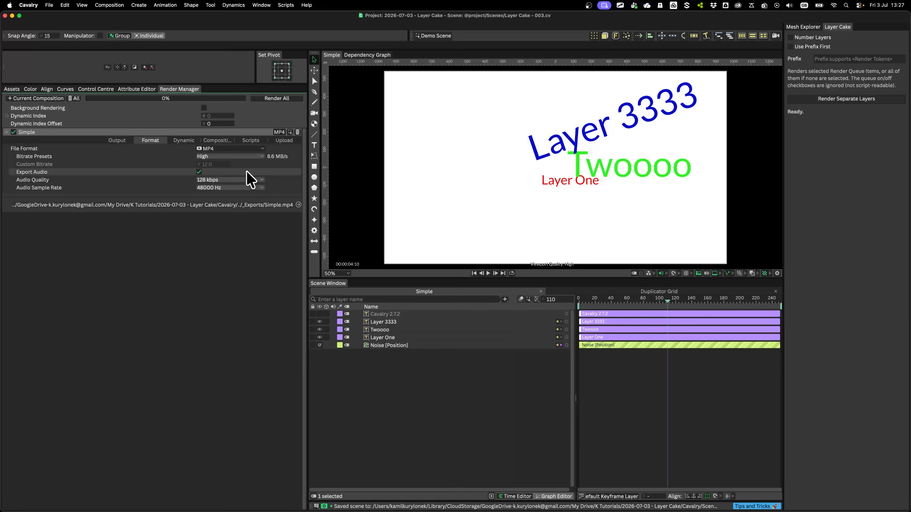
pyautogui.click(244, 149)
pyautogui.click(218, 217)
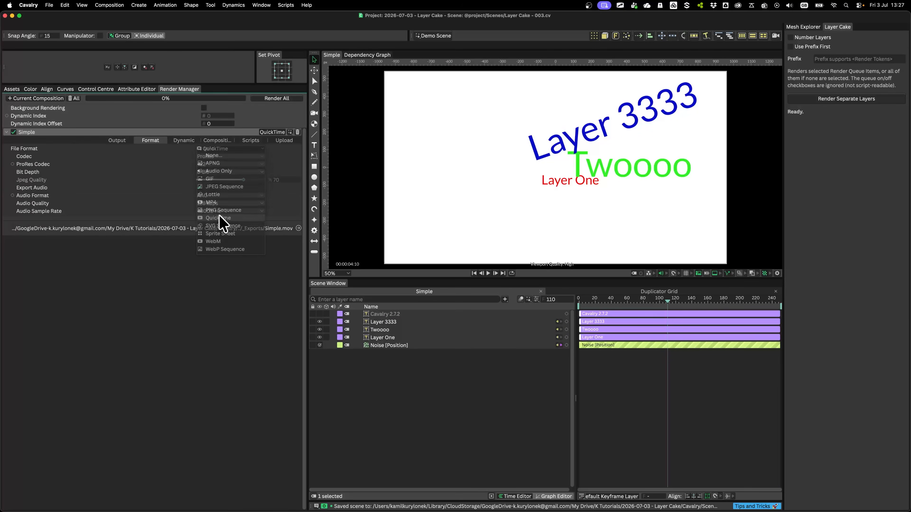
pyautogui.click(230, 157)
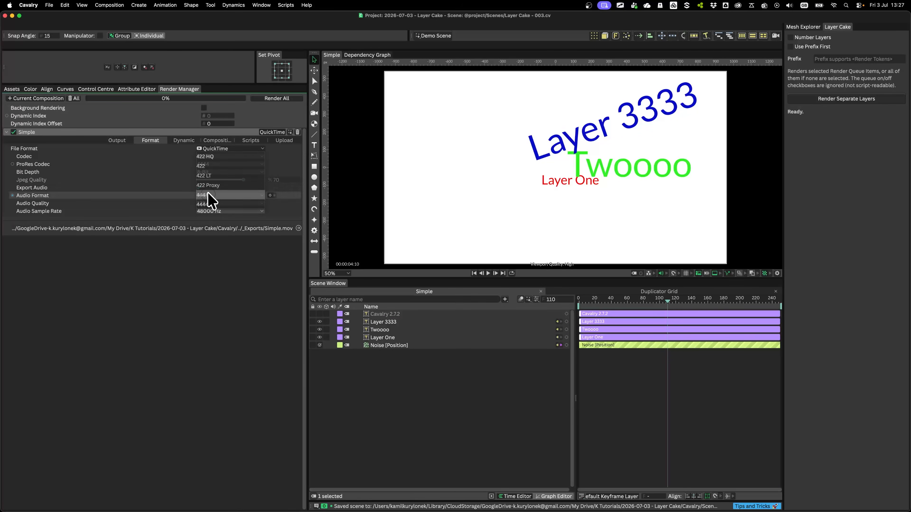
pyautogui.click(215, 195)
pyautogui.click(224, 172)
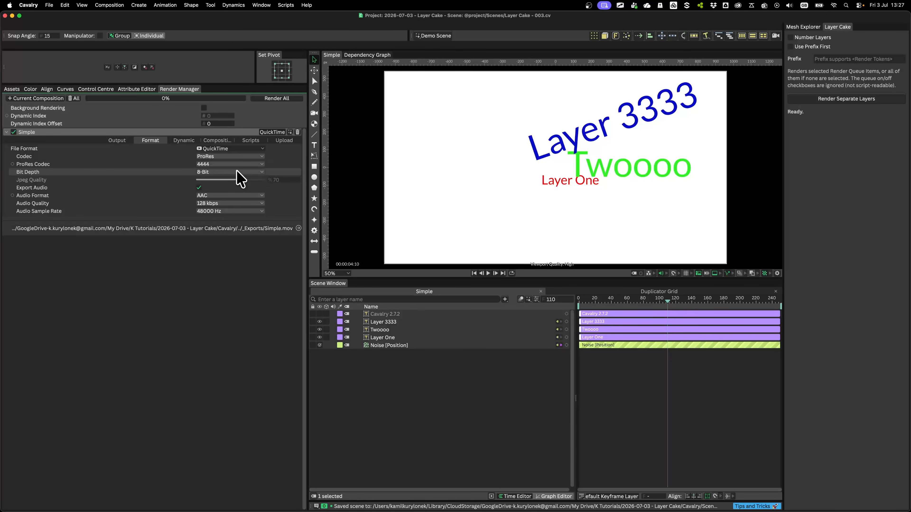
pyautogui.click(234, 185)
pyautogui.click(199, 187)
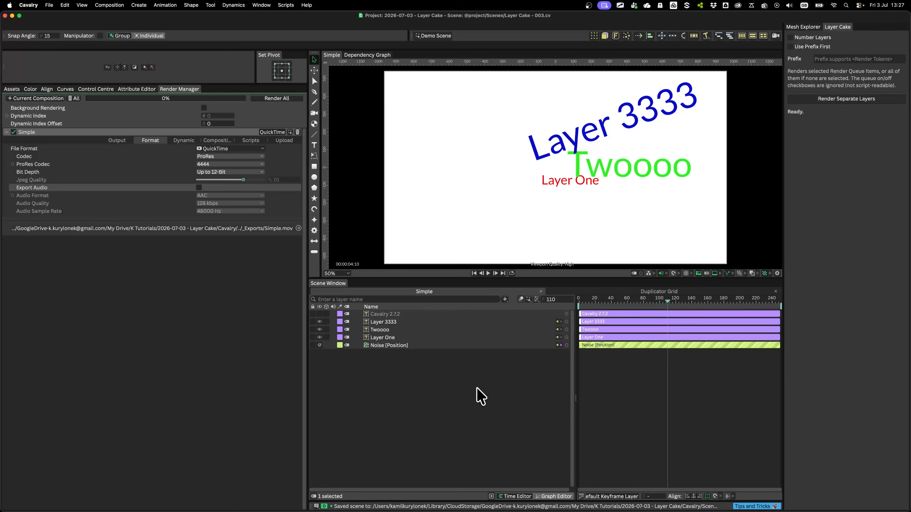
# - Make the Simple composition's background transparent by lowering its alpha in the composition settings
pyautogui.click(481, 396)
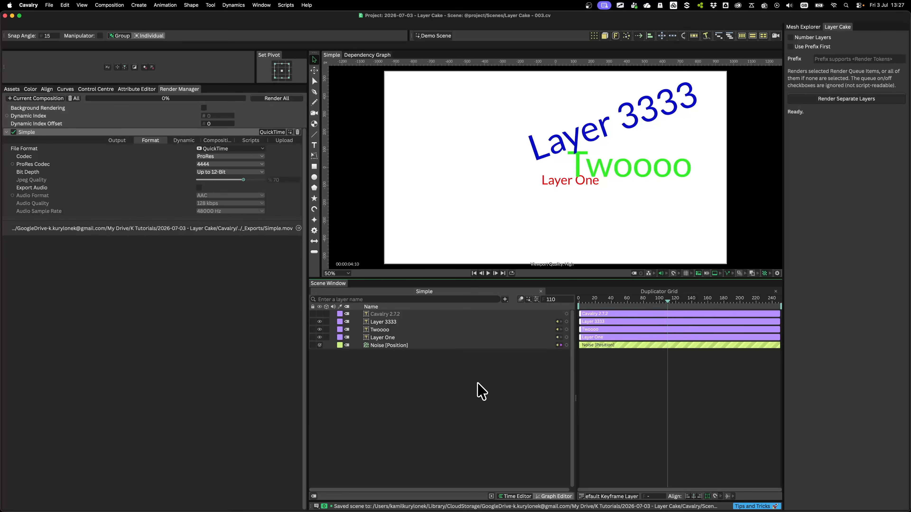
pyautogui.press('super+k')
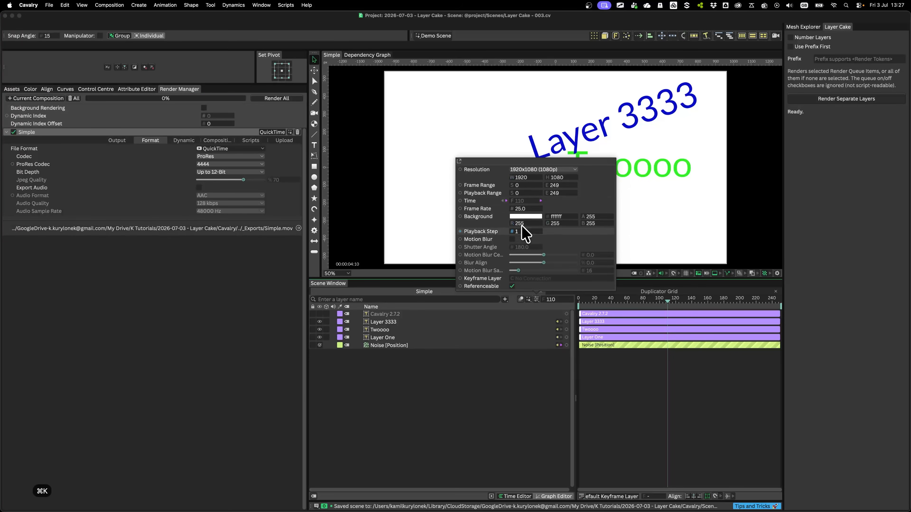
pyautogui.moveTo(592, 217); pyautogui.dragTo(478, 217)
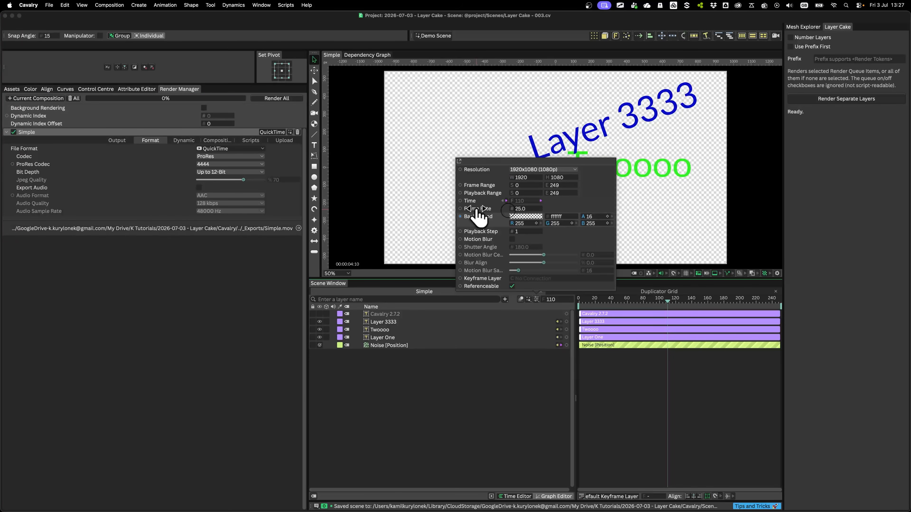
pyautogui.click(439, 393)
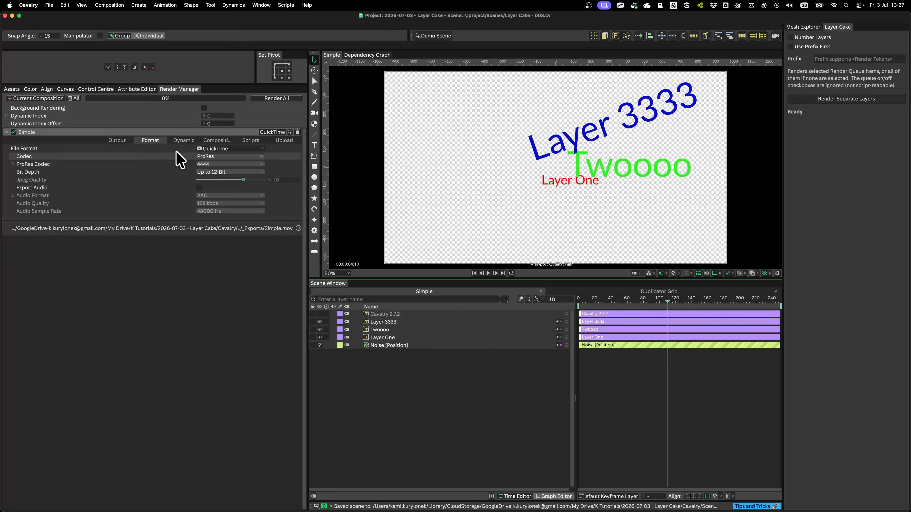
# - Review the render item's Dynamic, Compositions, Scripts and Output settings, and render the composition's layers separately with Layer Cake
pyautogui.click(184, 140)
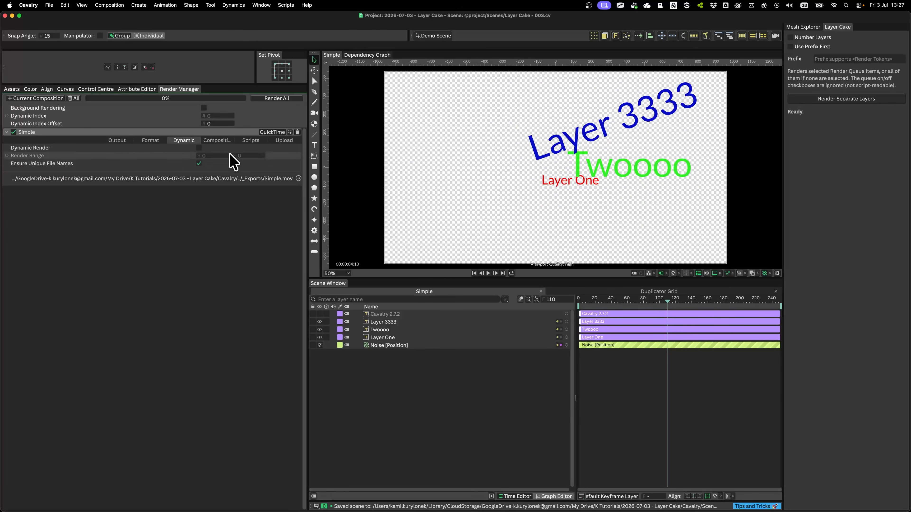
pyautogui.click(217, 140)
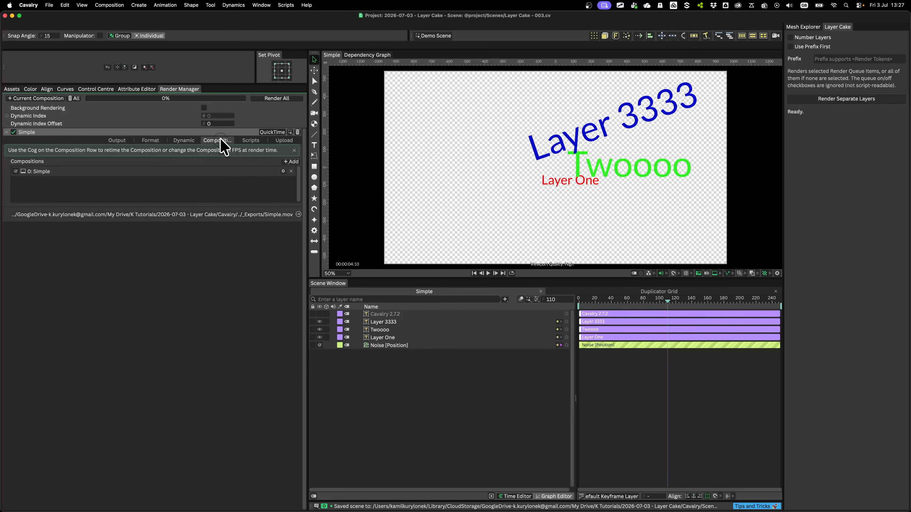
pyautogui.click(254, 141)
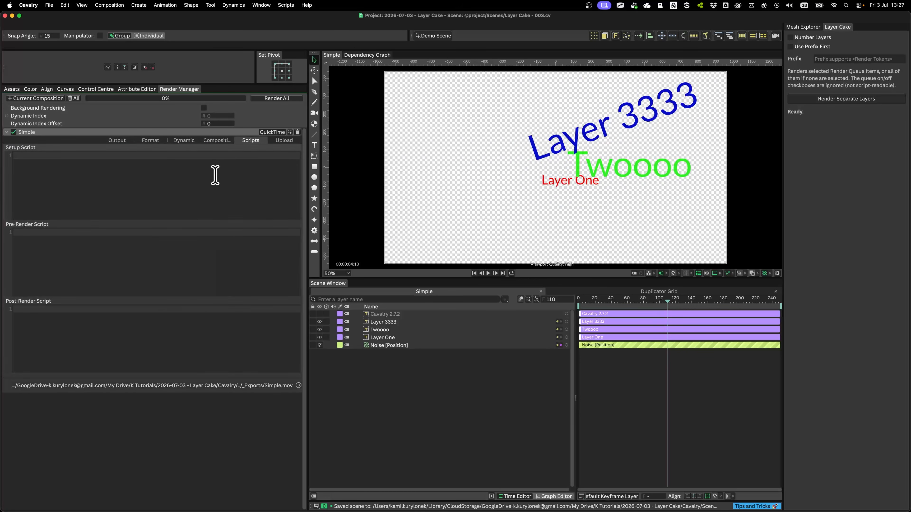
pyautogui.click(116, 140)
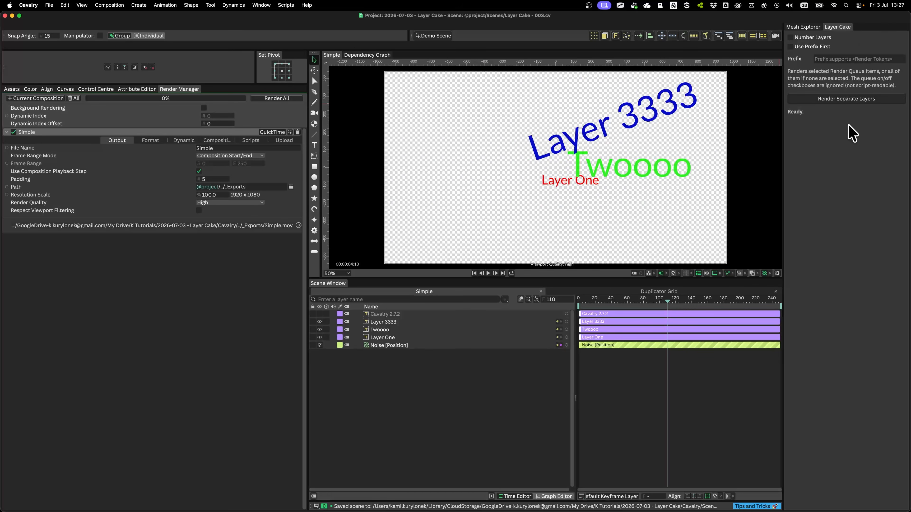
pyautogui.click(862, 96)
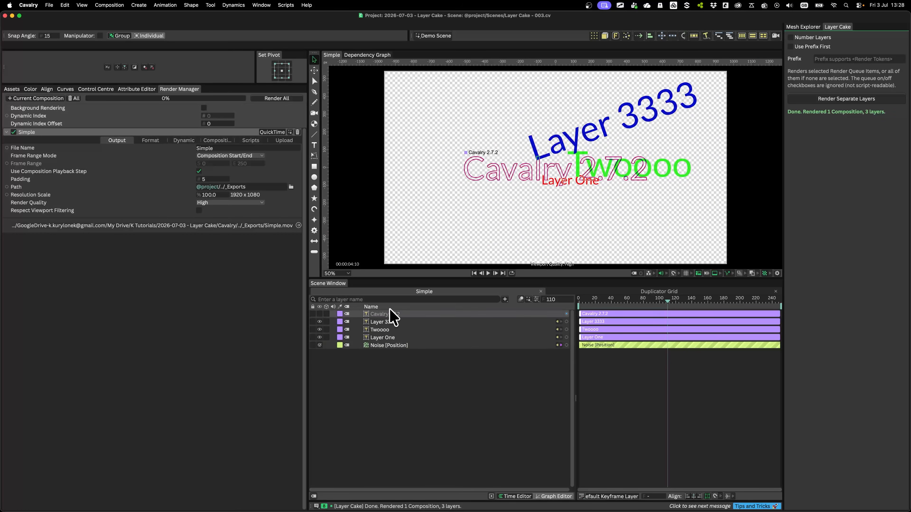
# - Temporarily show the hidden Cavalry 2.7.2 layer, hide it again, and inspect the Noise [Position] behaviour
pyautogui.click(383, 313)
pyautogui.click(319, 314)
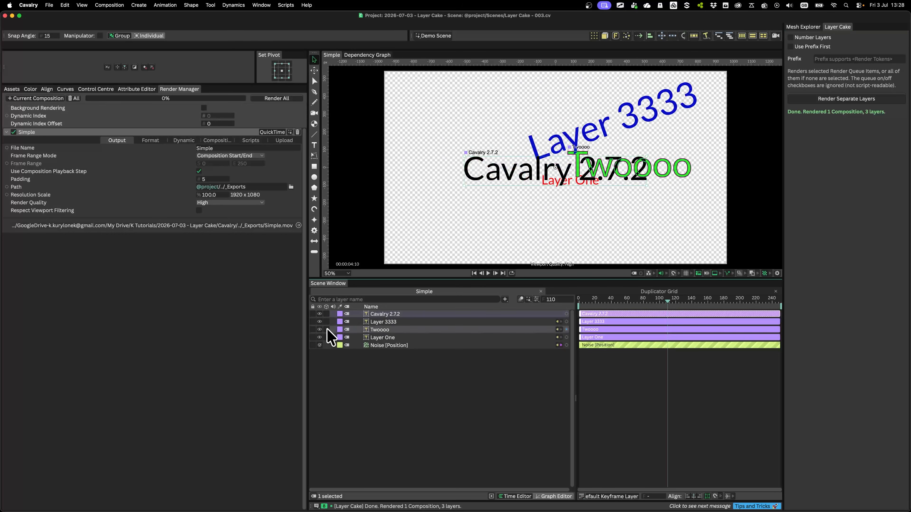
pyautogui.click(319, 314)
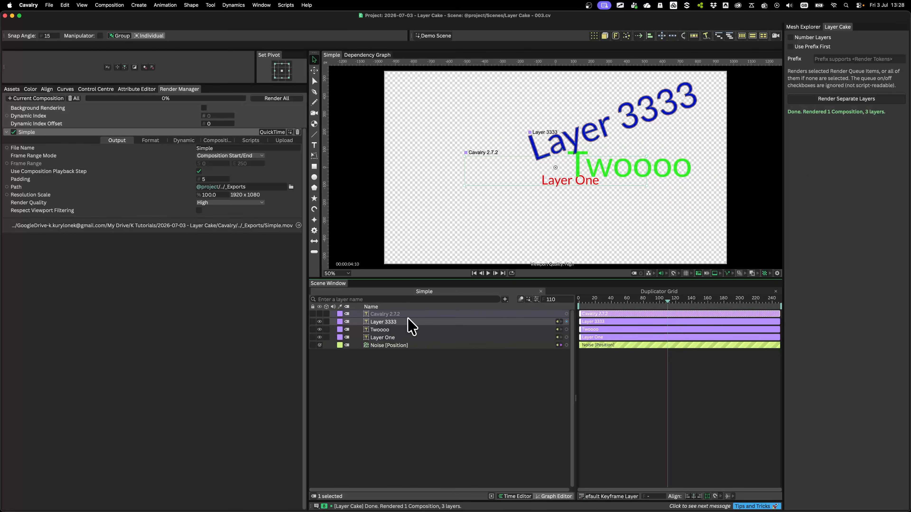
pyautogui.click(394, 345)
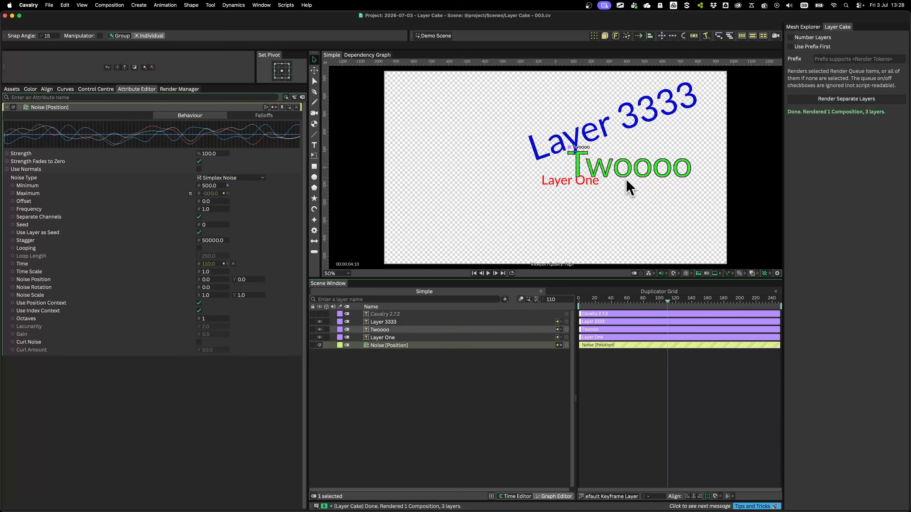
# - Switch to Finder and preview Layer One.mov, Twoooo.mov and Layer 3333.mov in the Simple folder inside _Exports
pyautogui.press('super+Tab')
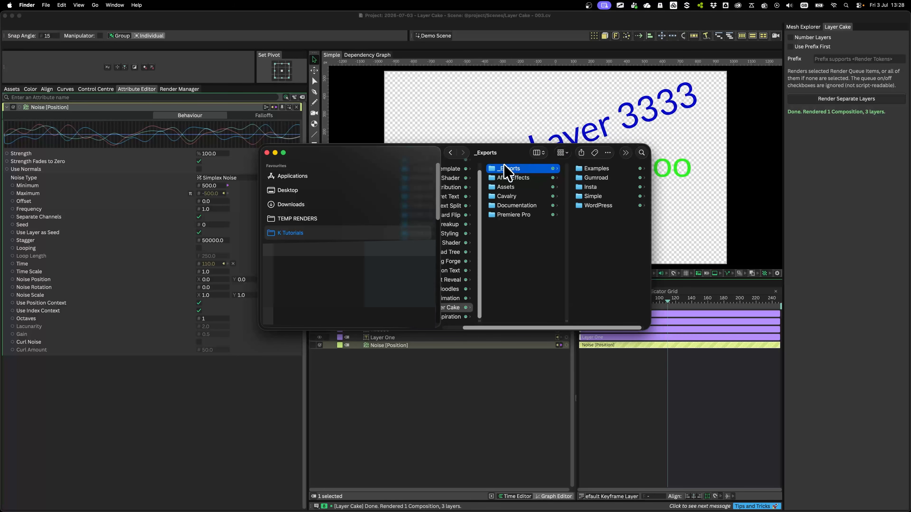
pyautogui.click(599, 197)
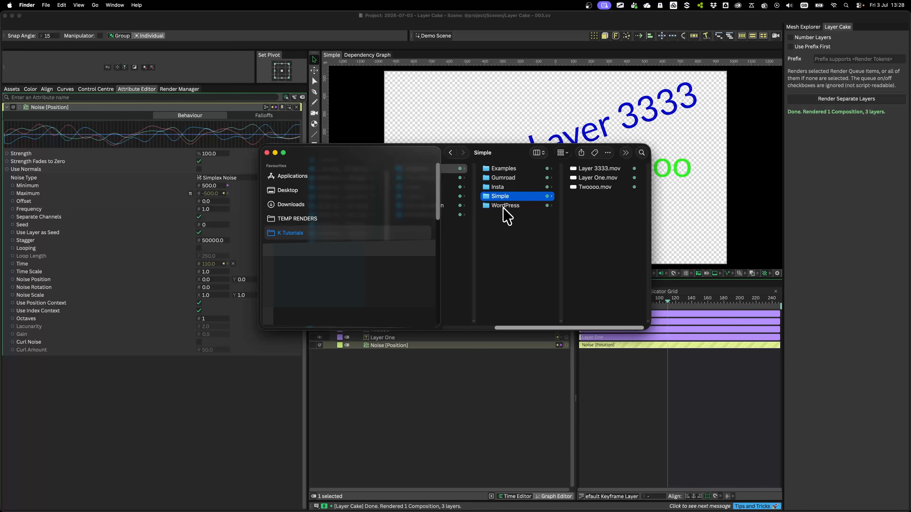
pyautogui.click(599, 178)
pyautogui.press('space')
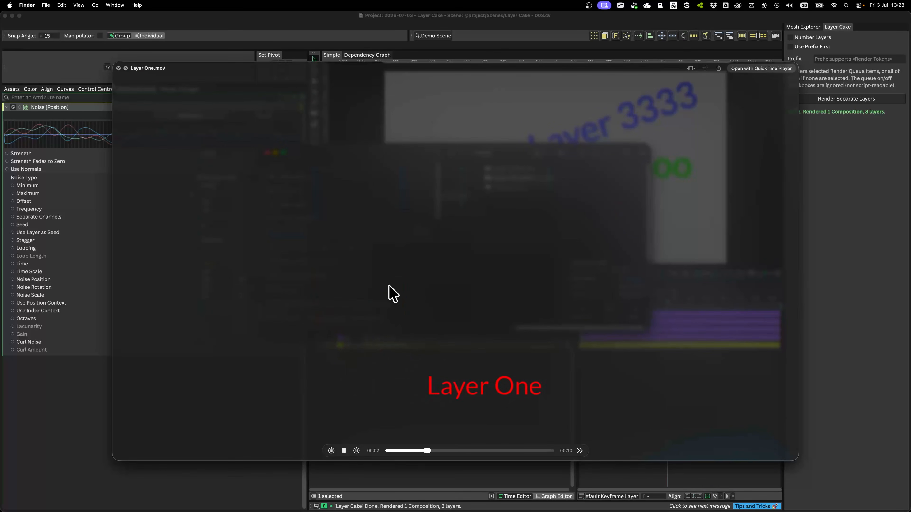
pyautogui.press('space')
pyautogui.click(491, 189)
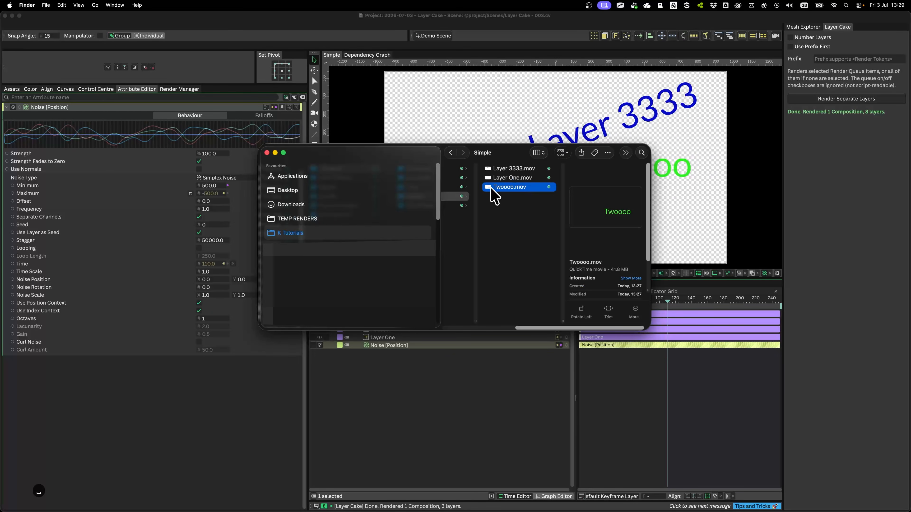
pyautogui.press('space')
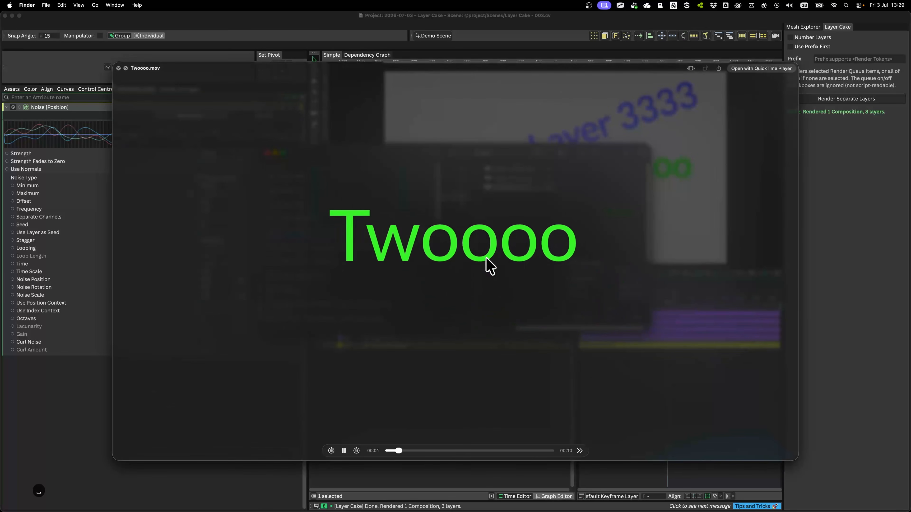
pyautogui.press('space')
pyautogui.click(522, 168)
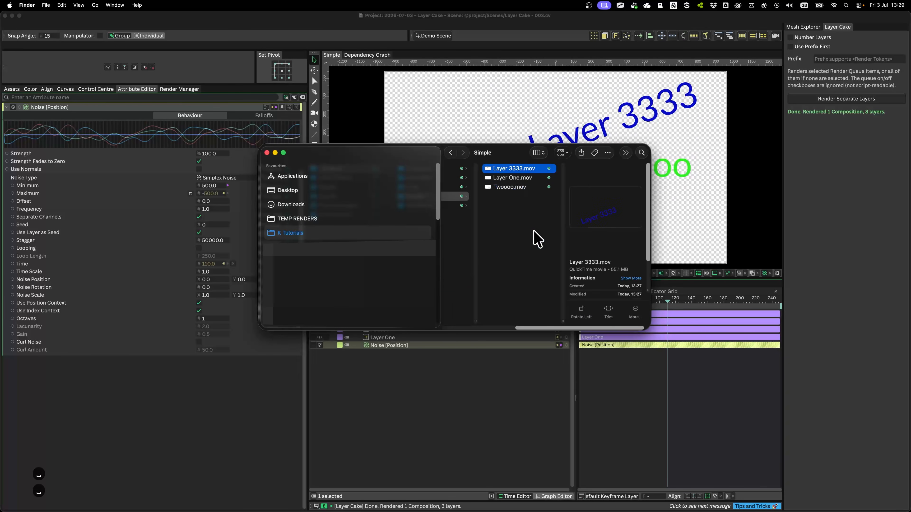
pyautogui.press('space')
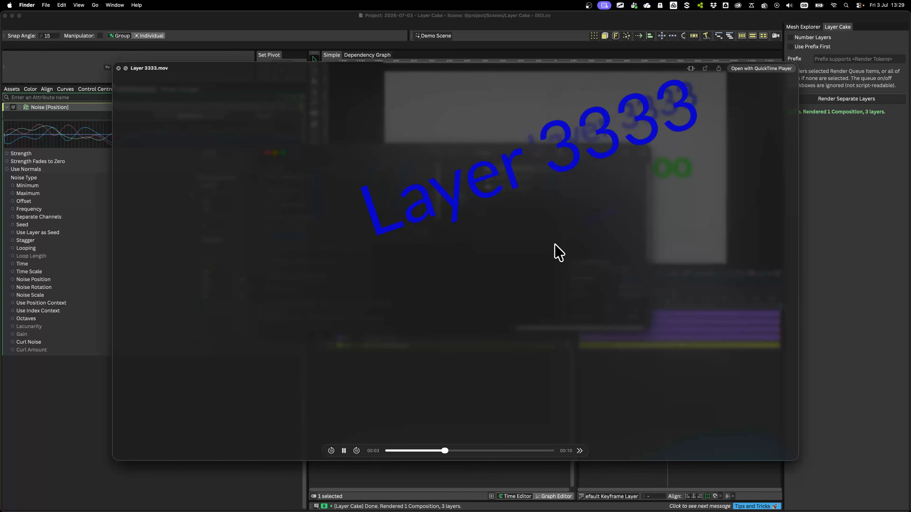
pyautogui.press('space')
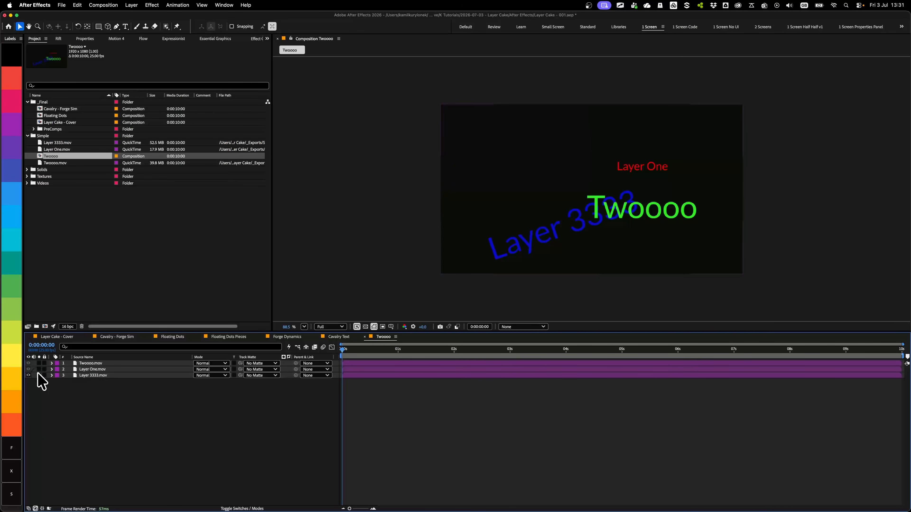
# - Briefly solo Layer 3333.mov and Layer One.mov in the Twoooo composition, then scrub its timeline to about 0:00:03:12
pyautogui.click(39, 375)
pyautogui.click(39, 375)
pyautogui.click(39, 369)
pyautogui.click(38, 369)
pyautogui.moveTo(400, 350); pyautogui.dragTo(538, 370)
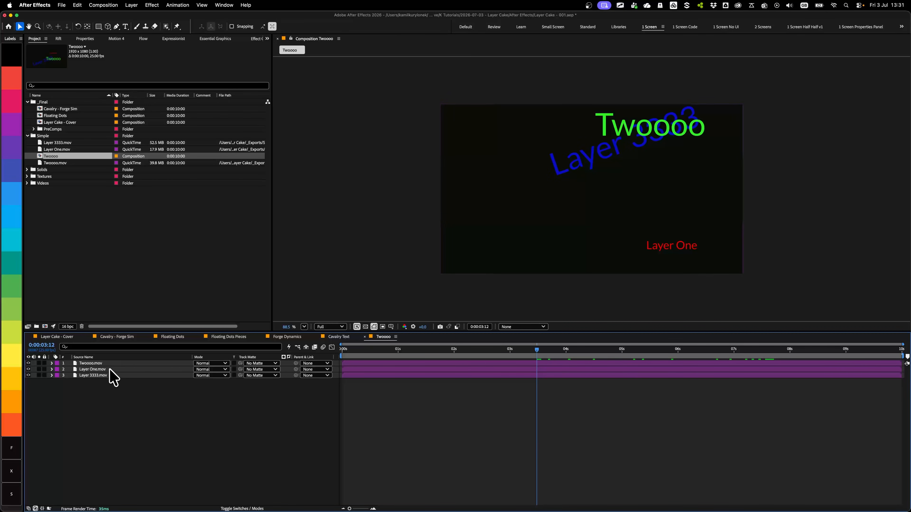
# - Apply the Deep Glow 2 effect to the Twoooo.mov layer and scrub to about 0:00:04:17 to check the glow
pyautogui.press('super+z')
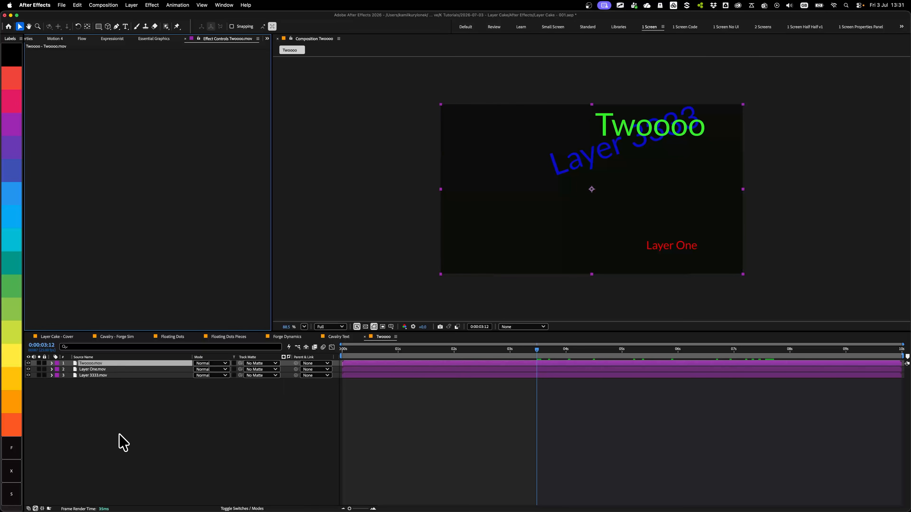
pyautogui.hotkey('ctrl', 'space')
pyautogui.write('dee')
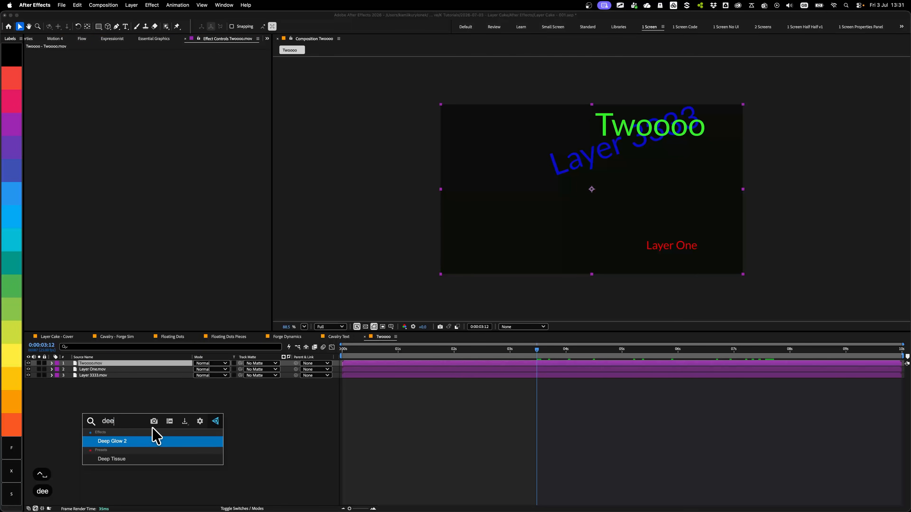
pyautogui.press('Return')
pyautogui.moveTo(461, 350); pyautogui.dragTo(604, 350)
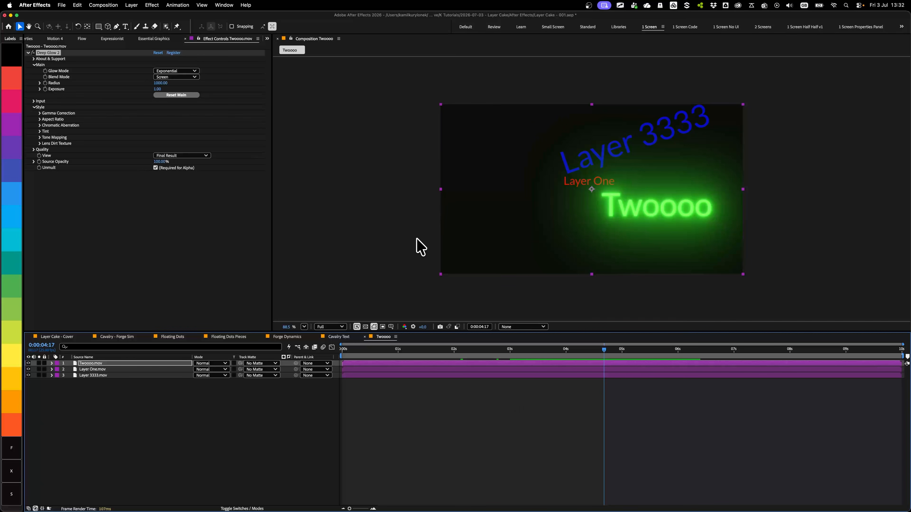
# - Switch back to Cavalry, open the Duplicator Grid composition and scrub its animation to frame 77
pyautogui.press('super+Tab')
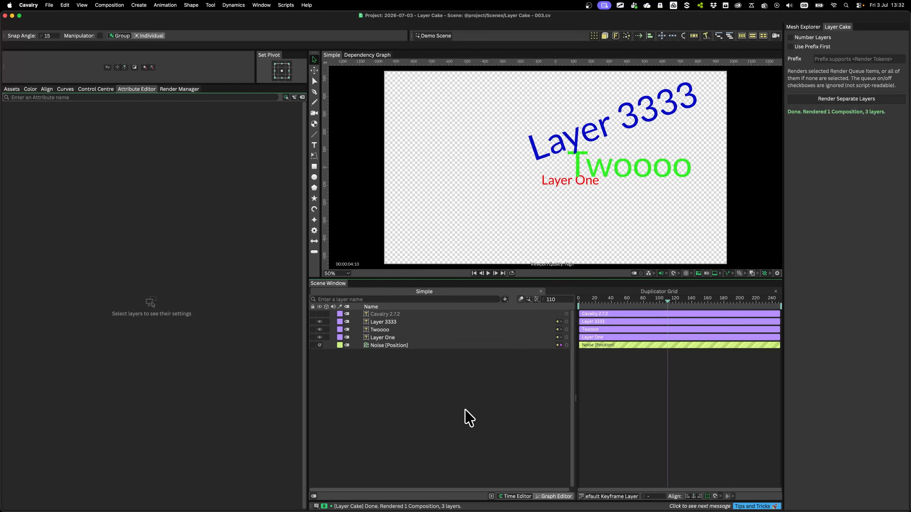
pyautogui.click(638, 296)
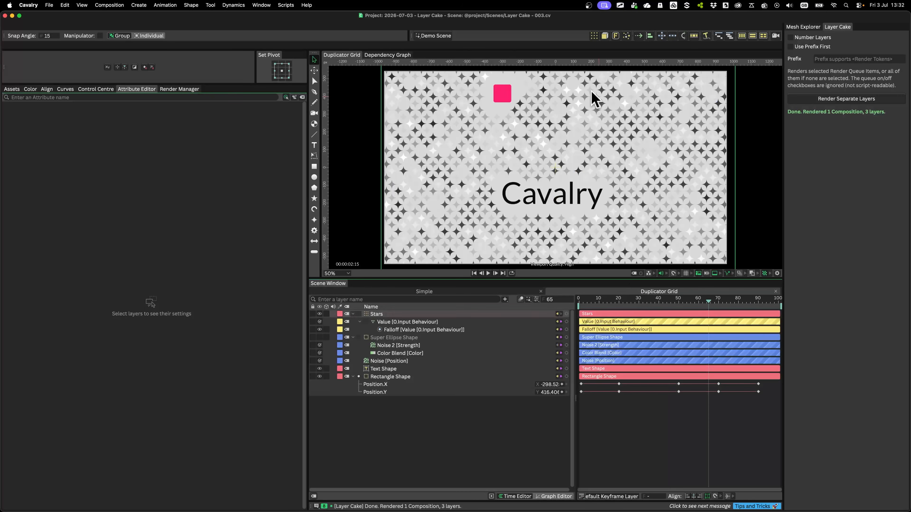
pyautogui.click(597, 301)
pyautogui.moveTo(612, 301); pyautogui.dragTo(732, 303)
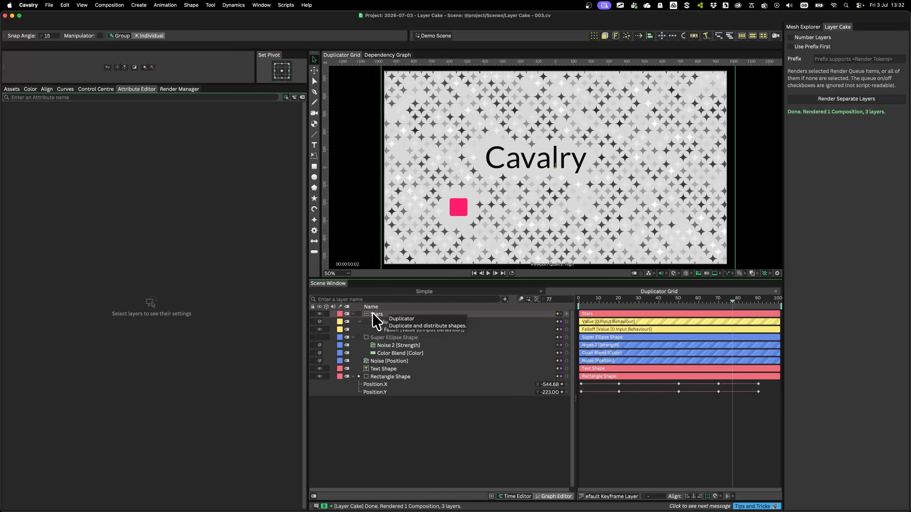
# - Replace the Simple composition with Duplicator Grid in the existing render queue item
pyautogui.click(197, 89)
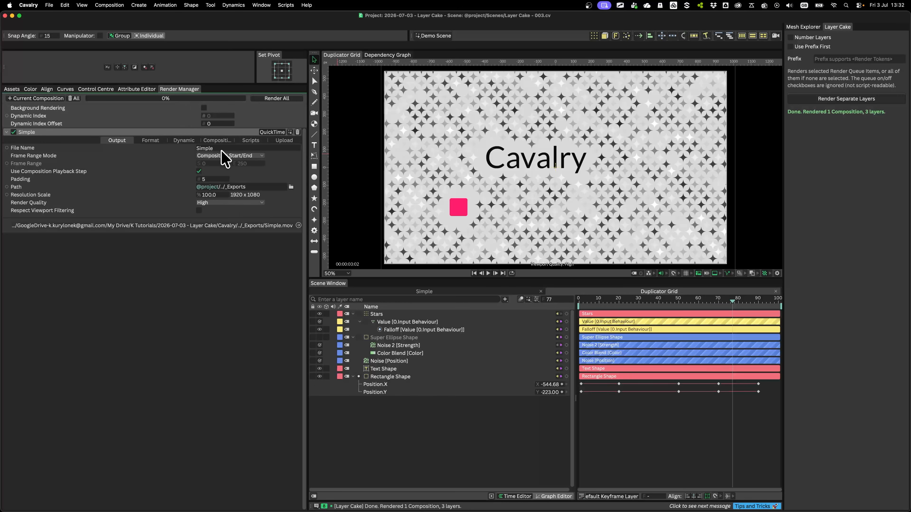
pyautogui.click(218, 140)
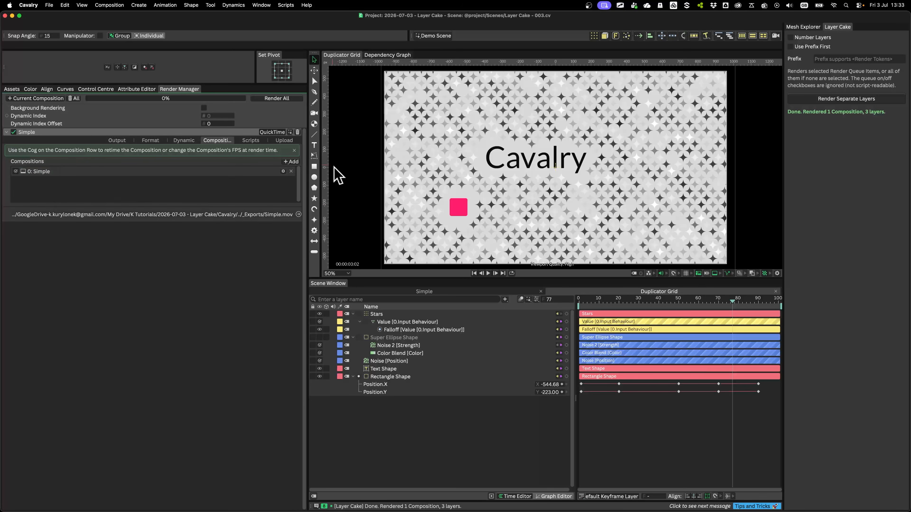
pyautogui.click(291, 172)
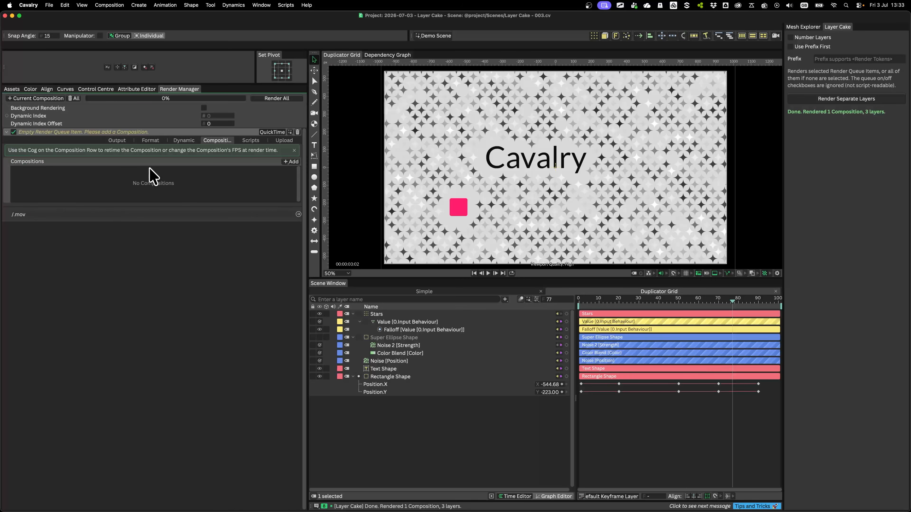
pyautogui.moveTo(186, 89); pyautogui.dragTo(303, 130)
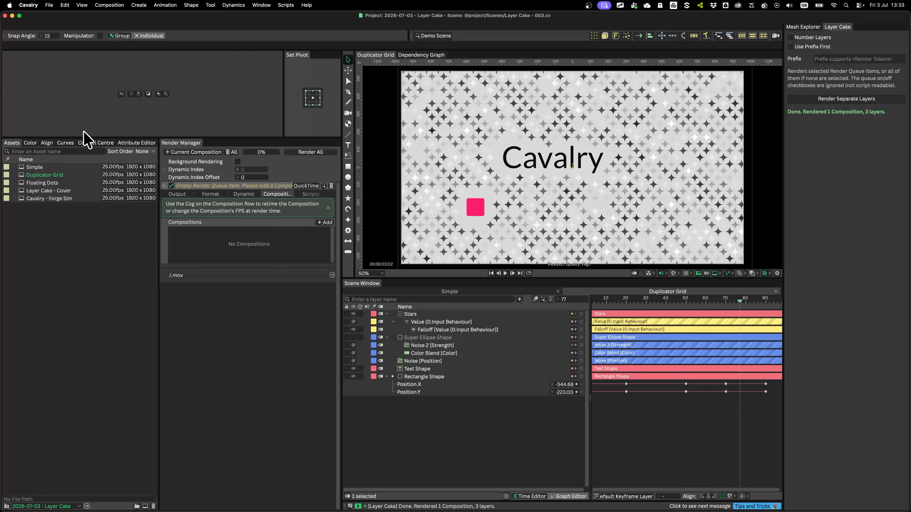
pyautogui.moveTo(47, 174); pyautogui.dragTo(268, 244)
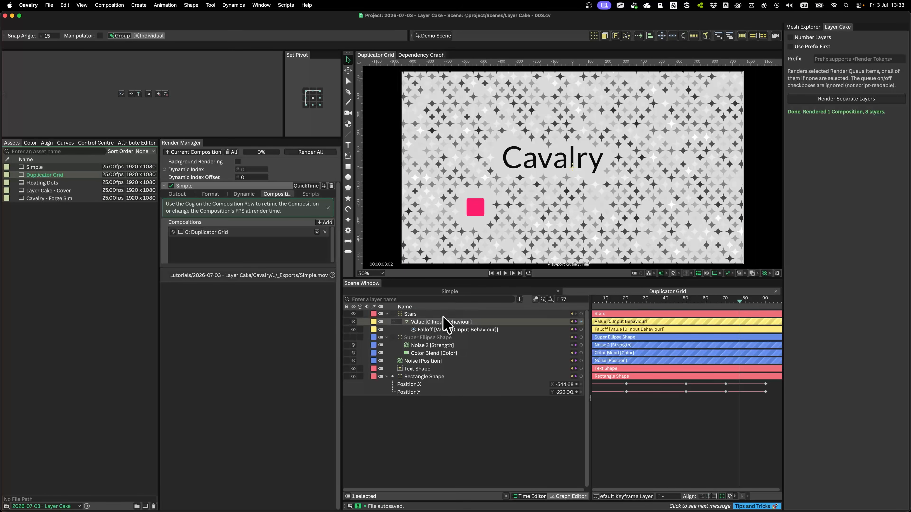
pyautogui.moveTo(181, 142); pyautogui.dragTo(219, 167)
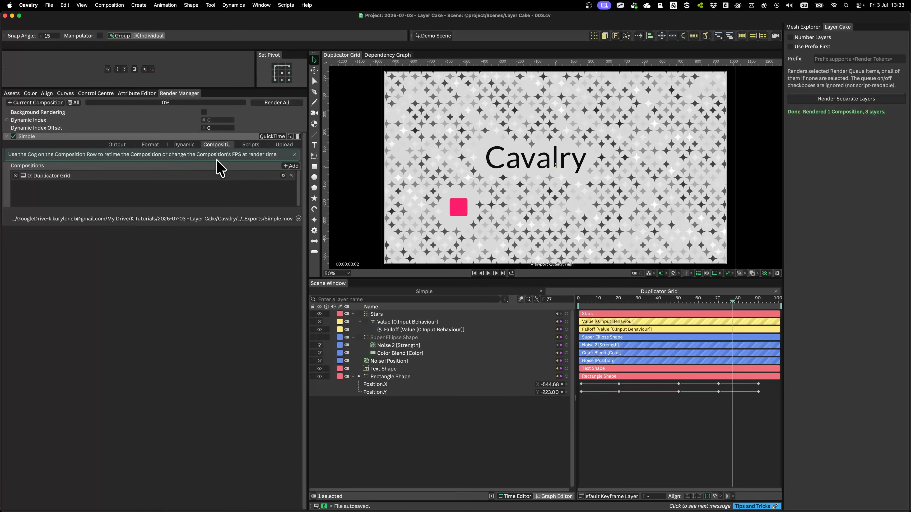
# - Review the Output, Format, Dynamic and Compositions settings of the render queue item holding Duplicator Grid
pyautogui.click(125, 147)
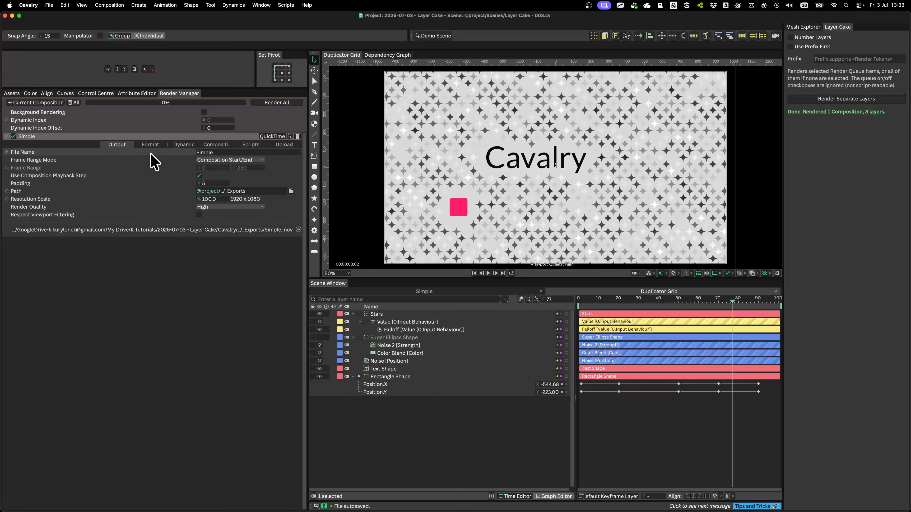
pyautogui.click(150, 144)
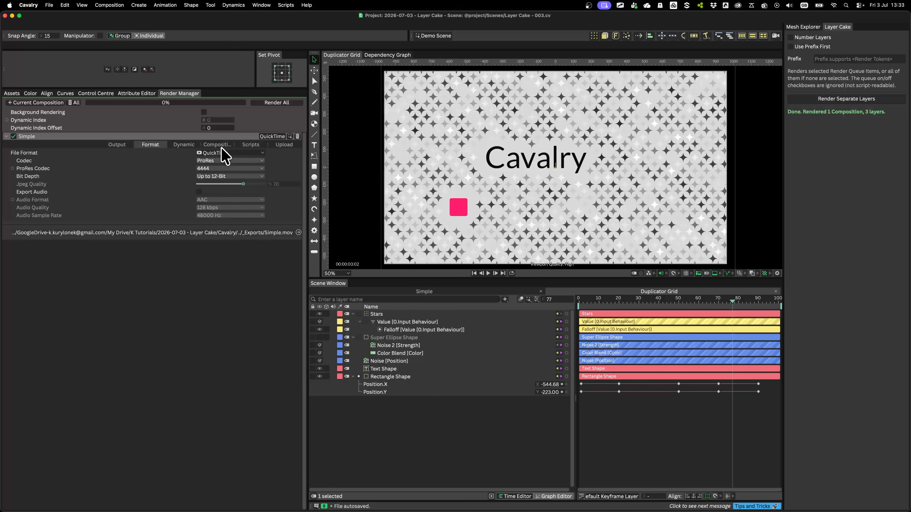
pyautogui.click(183, 145)
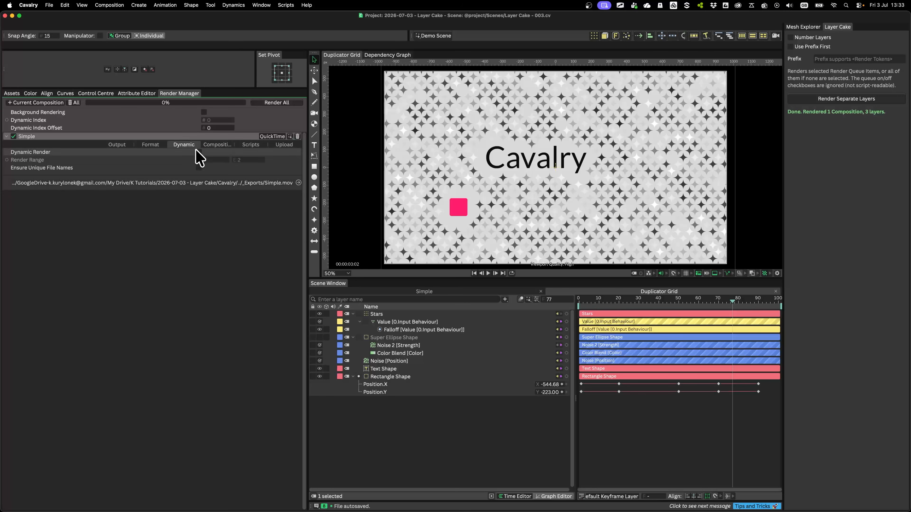
pyautogui.click(218, 145)
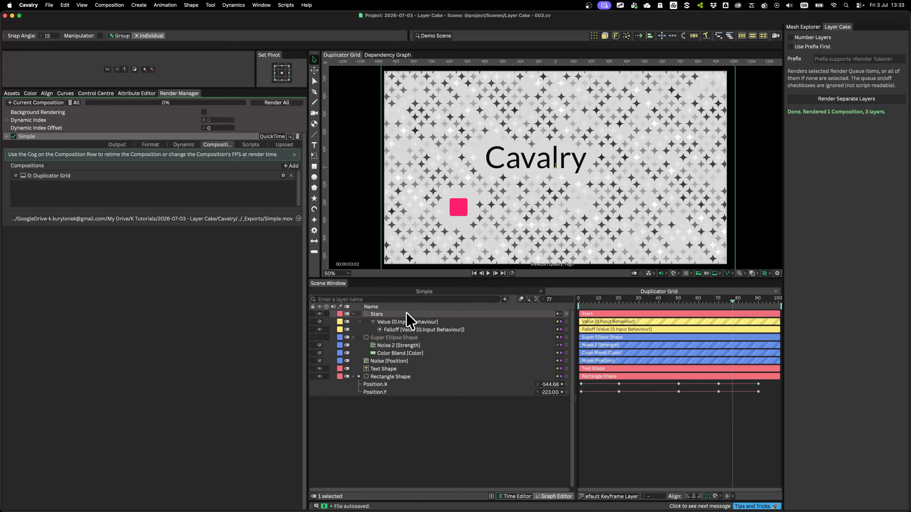
# - Examine the Stars, Text Shape, Rectangle Shape and hidden Super Ellipse Shape layers of the Duplicator Grid composition
pyautogui.click(394, 313)
pyautogui.click(381, 370)
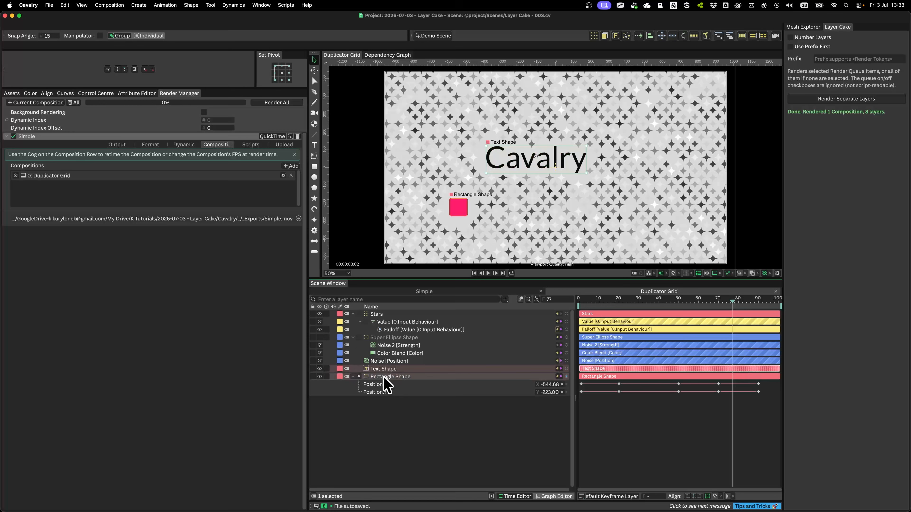
pyautogui.click(384, 377)
pyautogui.click(384, 313)
pyautogui.click(416, 447)
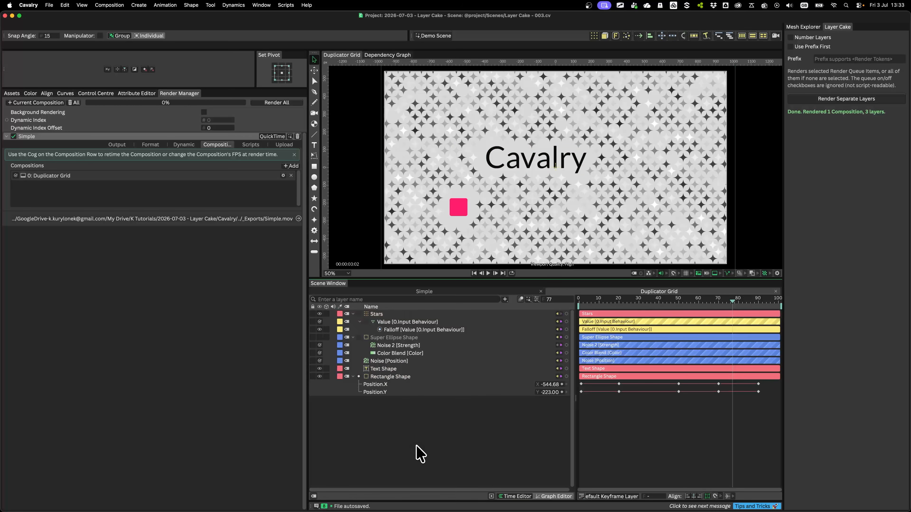
pyautogui.click(387, 339)
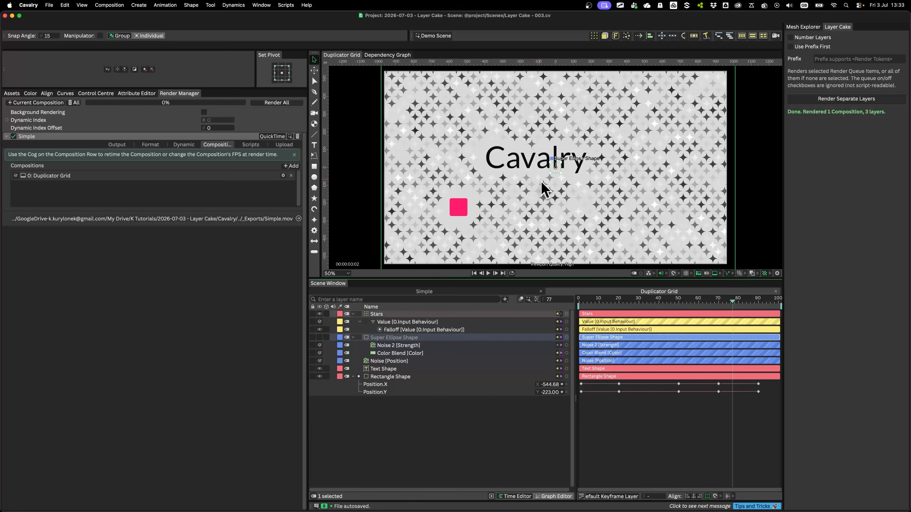
pyautogui.scroll(5, 595, 209)
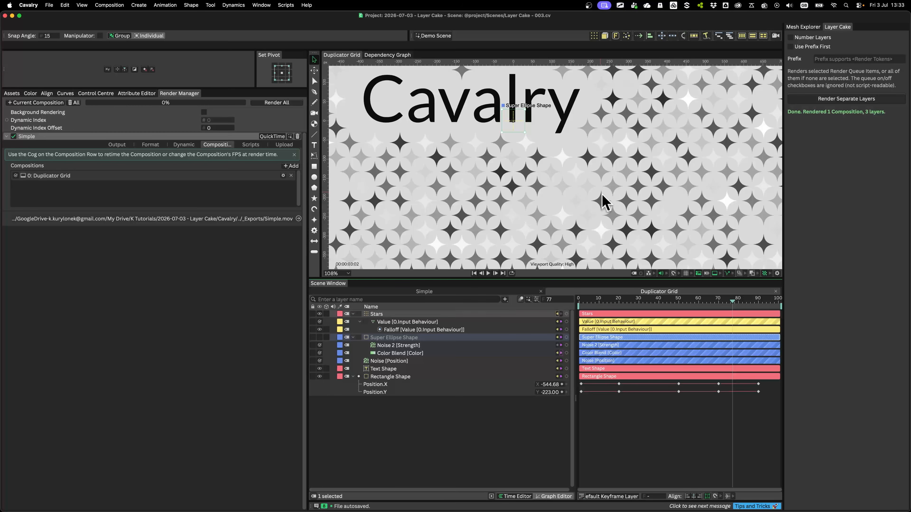
pyautogui.scroll(-5, 446, 220)
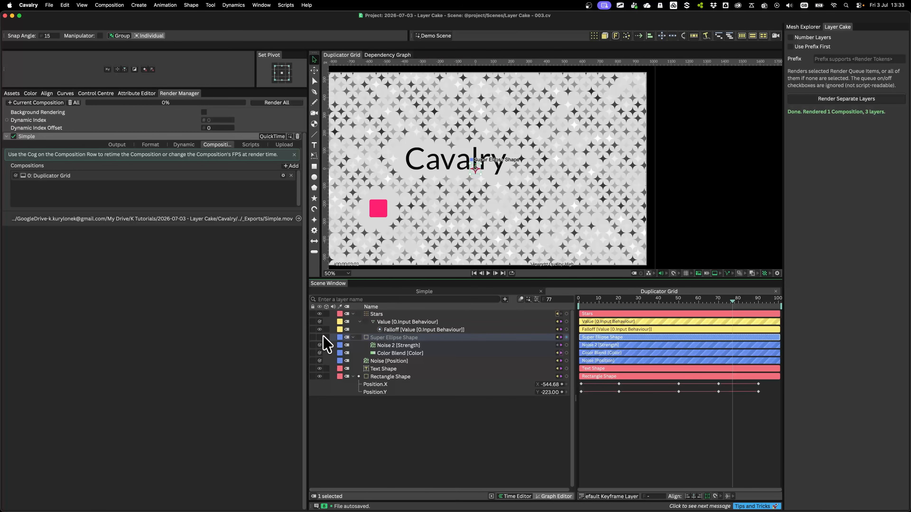
pyautogui.click(412, 438)
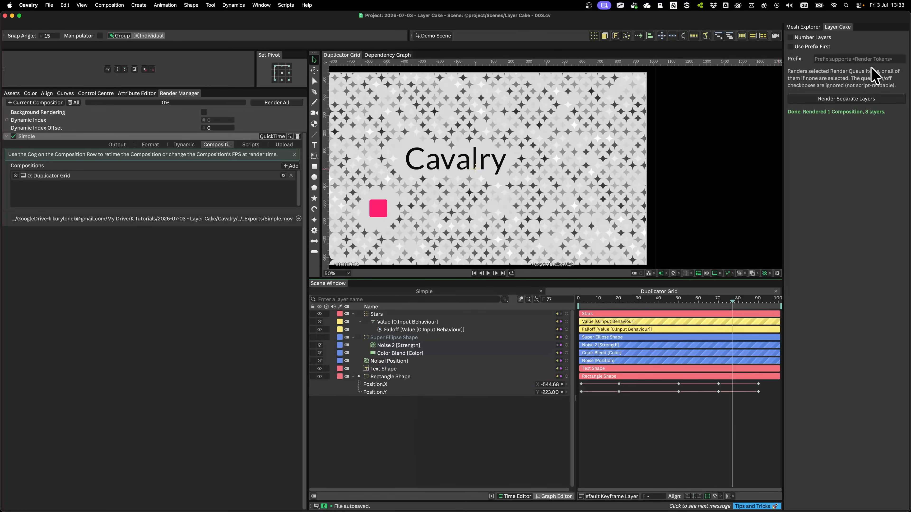
pyautogui.hscroll(-3, 537, 188)
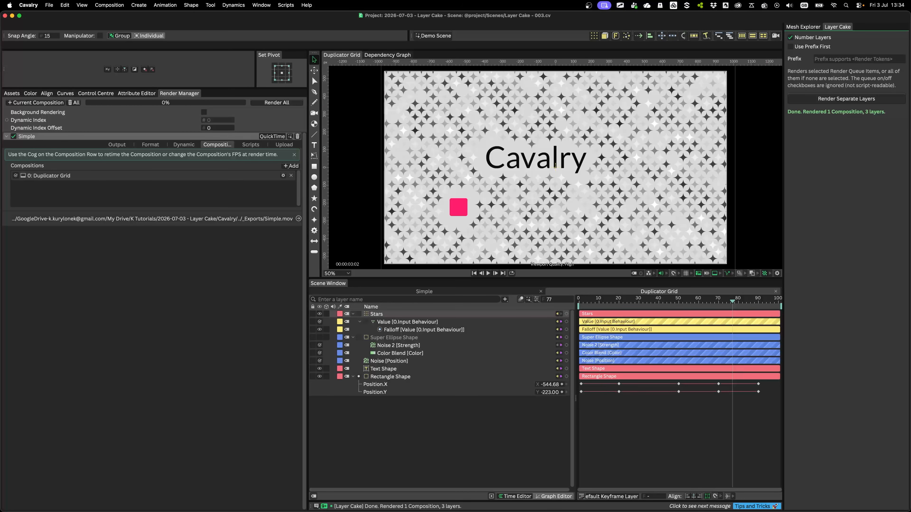
# - Switch to Finder, open the Duplicator Grid folder inside _Exports and preview 1 Stars.mov
pyautogui.press('super+Tab')
pyautogui.click(541, 168)
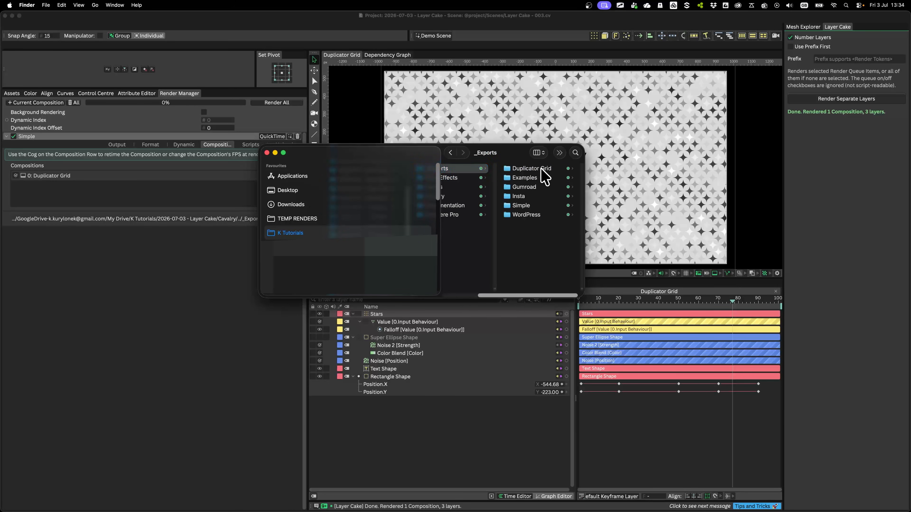
pyautogui.click(541, 169)
pyautogui.click(538, 169)
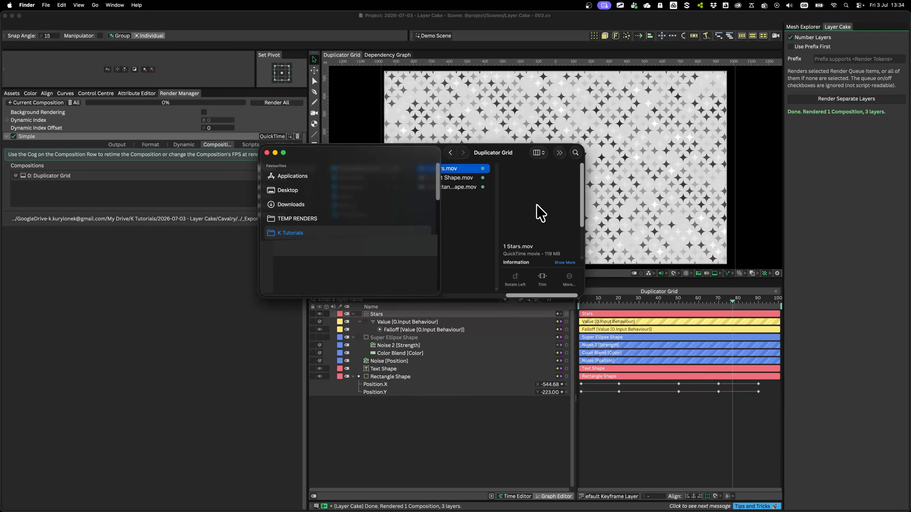
pyautogui.press('space')
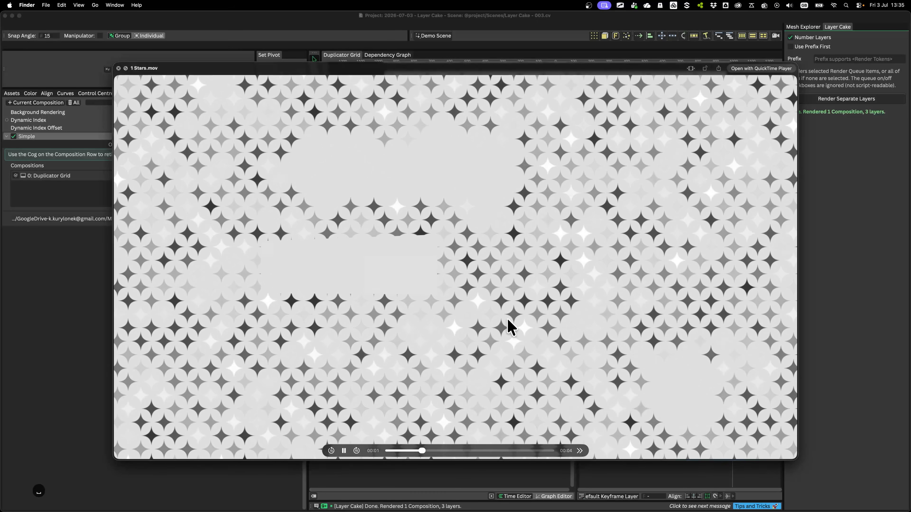
# - Close the current preview and preview 2 Text Shape.mov and 3 Rectangle Shape.mov from the Duplicator Grid folder
pyautogui.press('space')
pyautogui.click(463, 178)
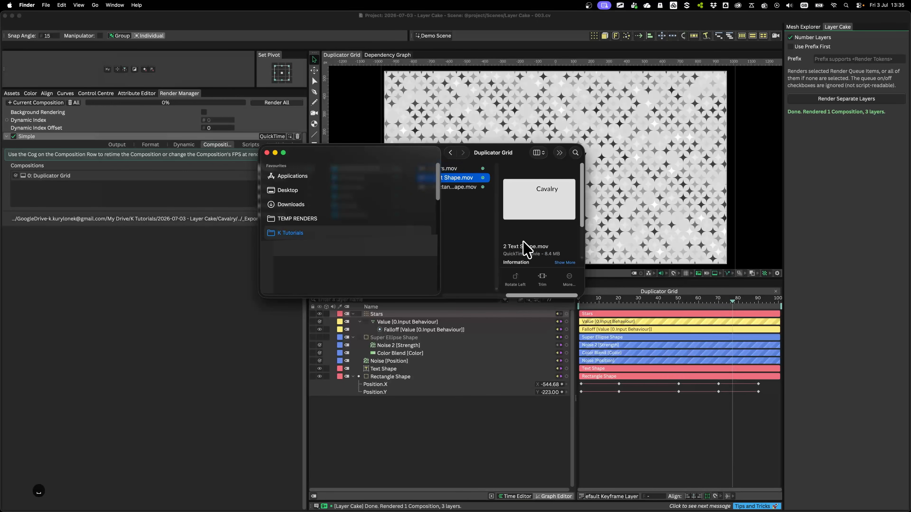
pyautogui.press('space')
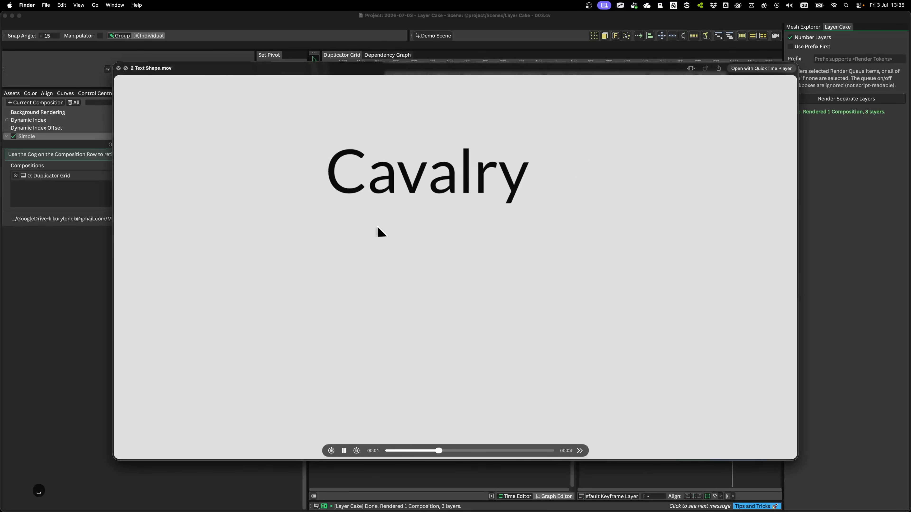
pyautogui.press('space')
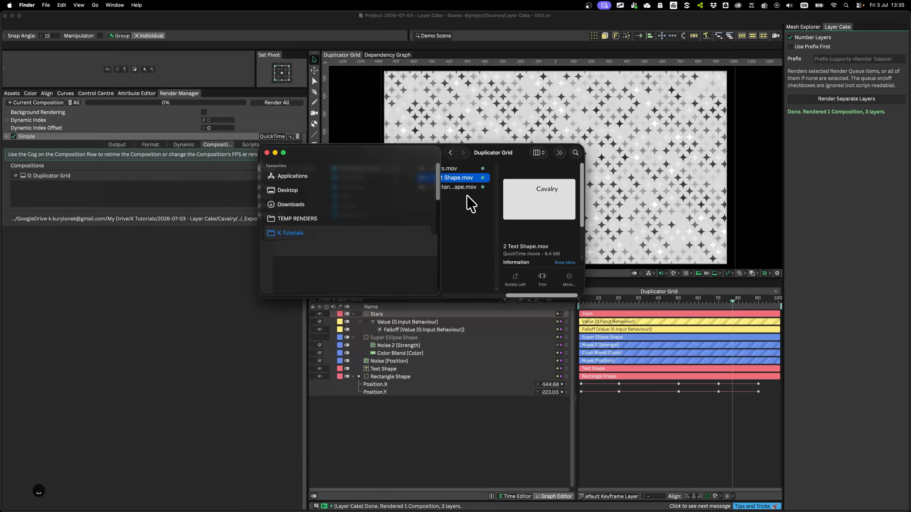
pyautogui.click(527, 187)
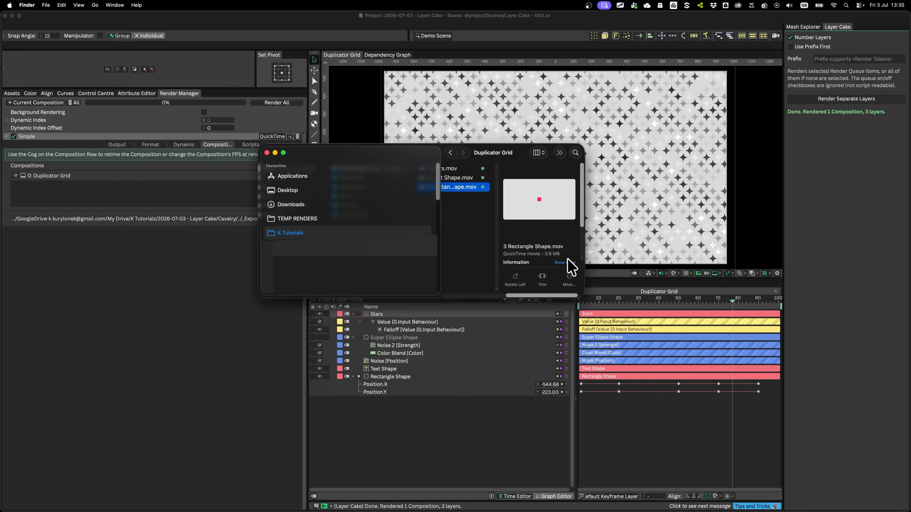
pyautogui.press('space')
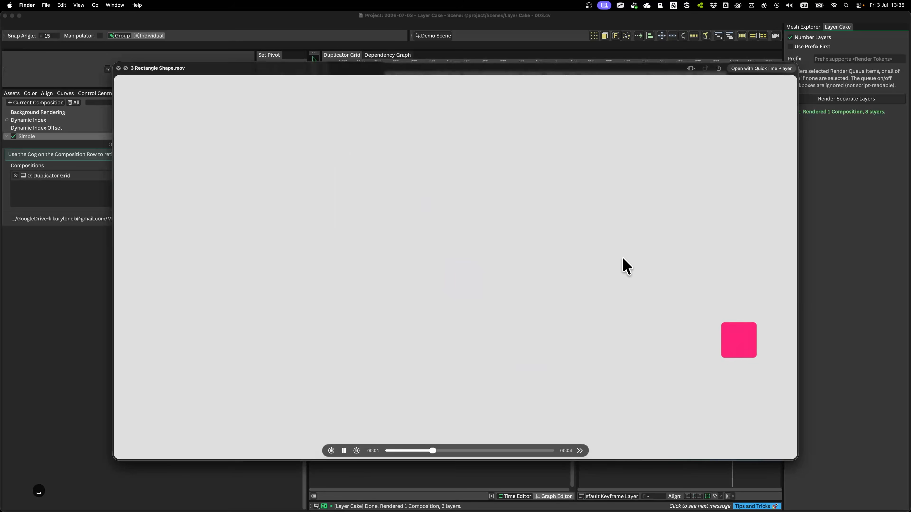
pyautogui.press('space')
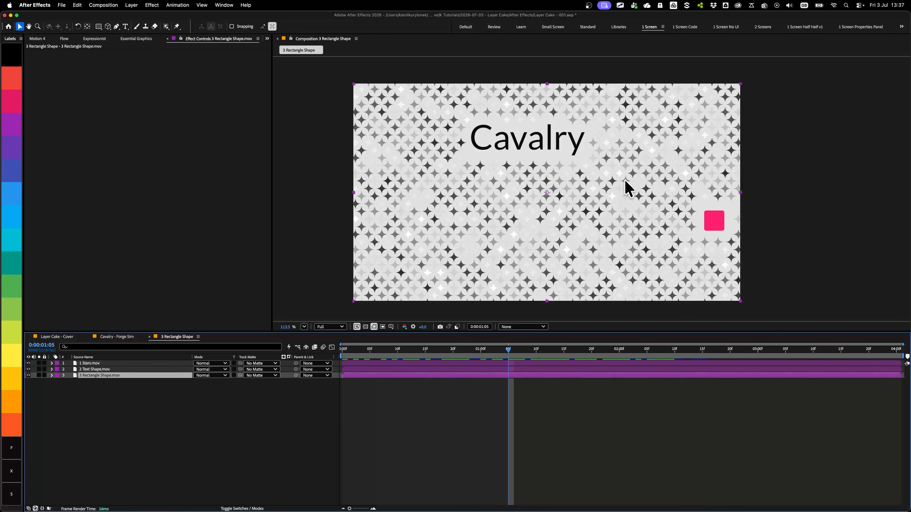
# - In After Effects, solo 3 Rectangle Shape.mov and 2 Text Shape.mov in turn, then scrub the composition with all three layers showing
pyautogui.click(39, 375)
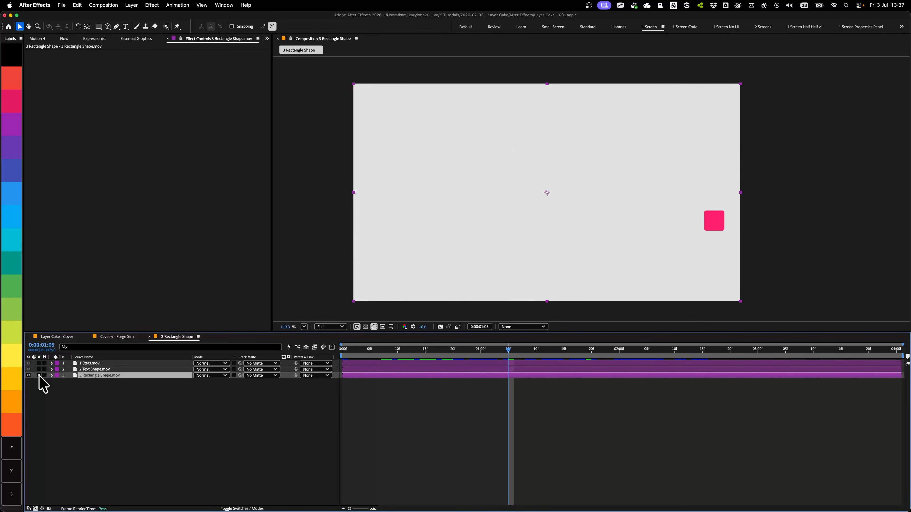
pyautogui.click(39, 375)
pyautogui.click(40, 369)
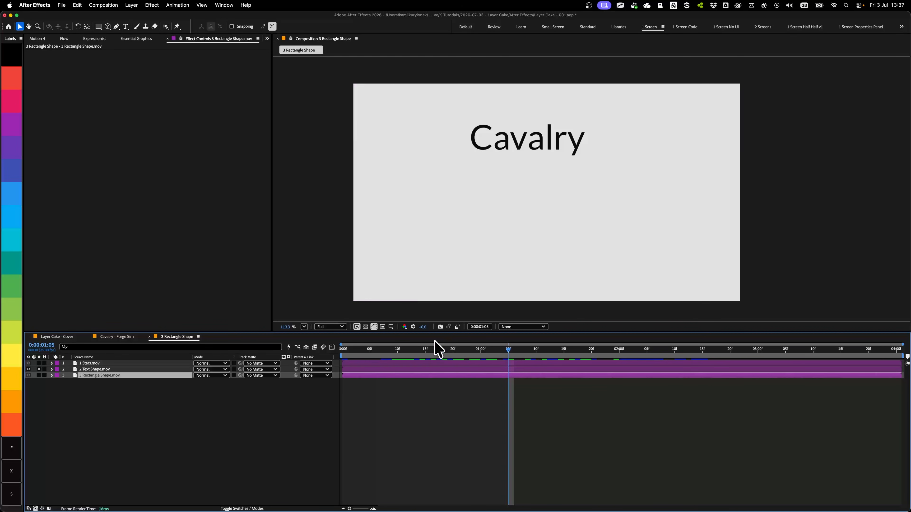
pyautogui.moveTo(433, 349); pyautogui.dragTo(458, 349)
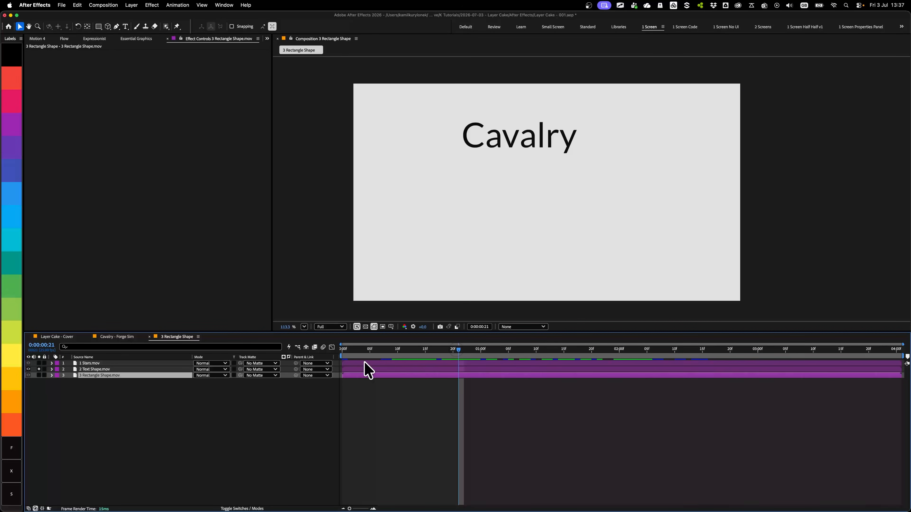
pyautogui.click(39, 369)
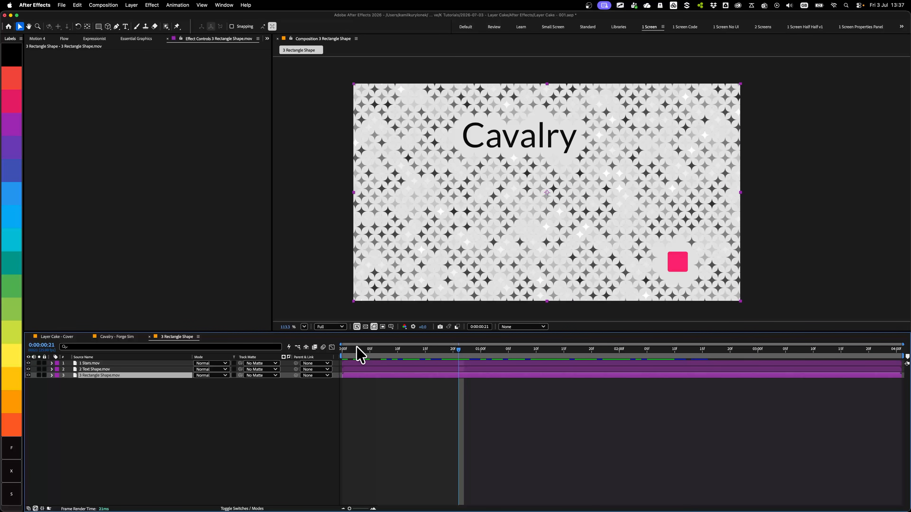
pyautogui.moveTo(358, 348); pyautogui.dragTo(481, 358)
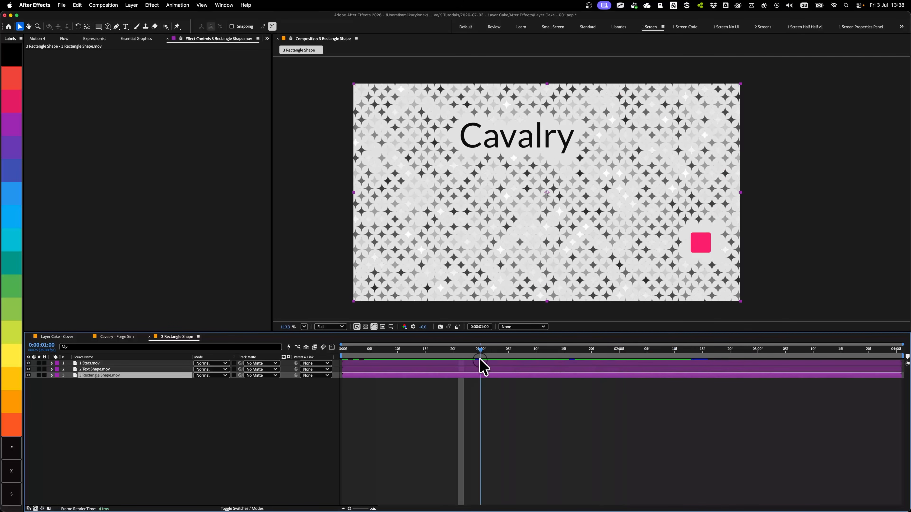
# - Add a new adjustment layer above the three imported movie layers
pyautogui.click(132, 457)
pyautogui.click(133, 5)
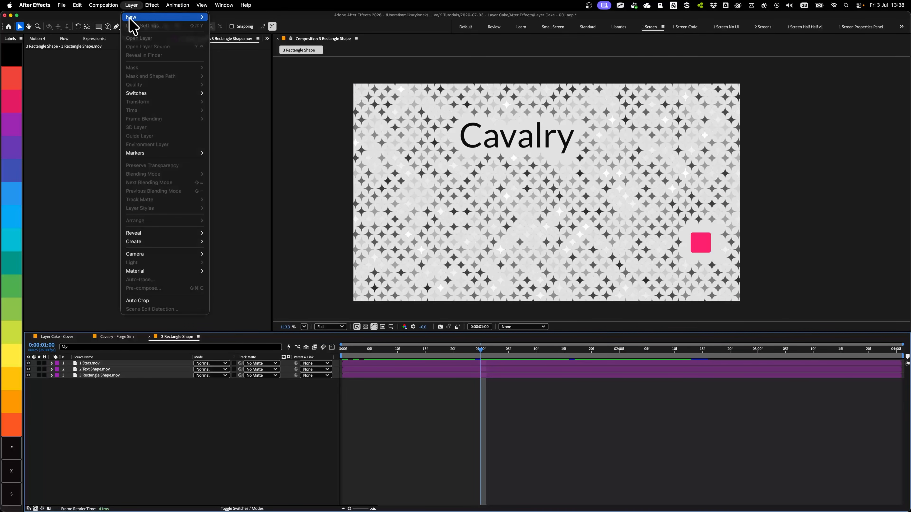
pyautogui.moveTo(151, 17)
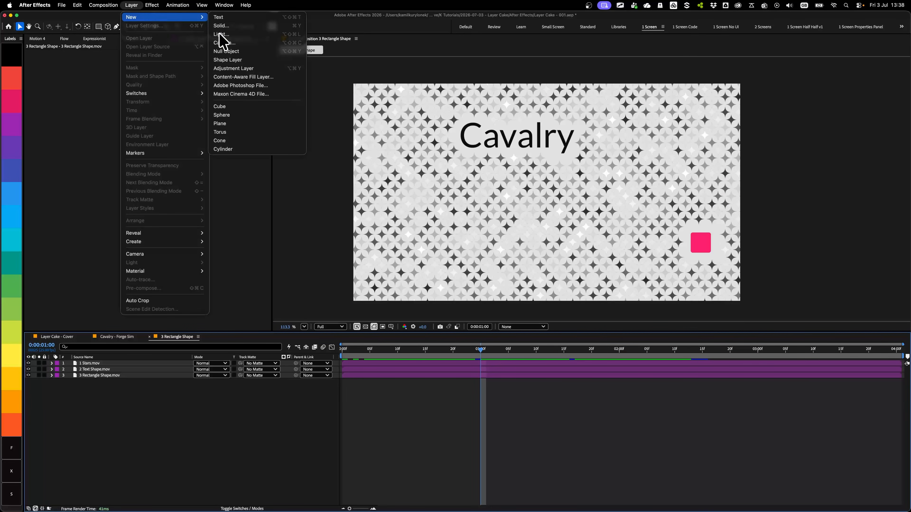
pyautogui.click(242, 68)
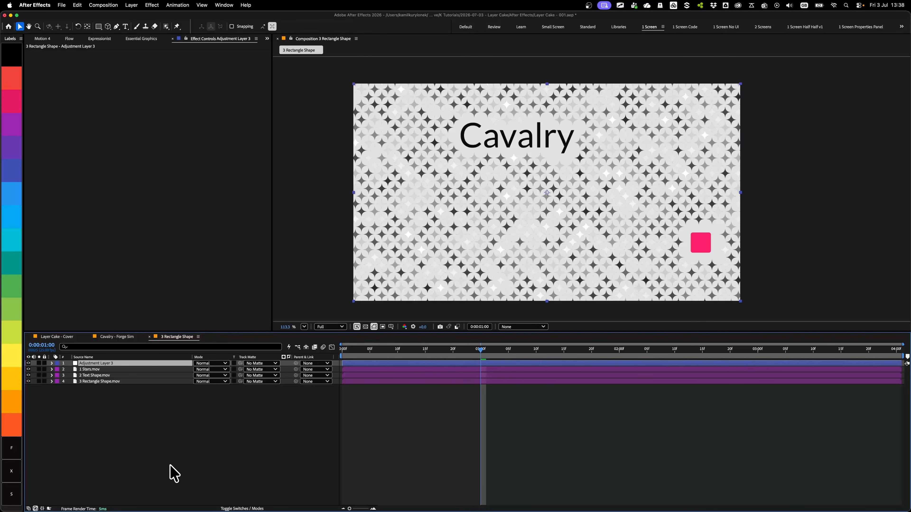
# - Apply Posterize Time to the adjustment layer with a frame rate of 8 and play back the composition
pyautogui.hotkey('ctrl', 'space')
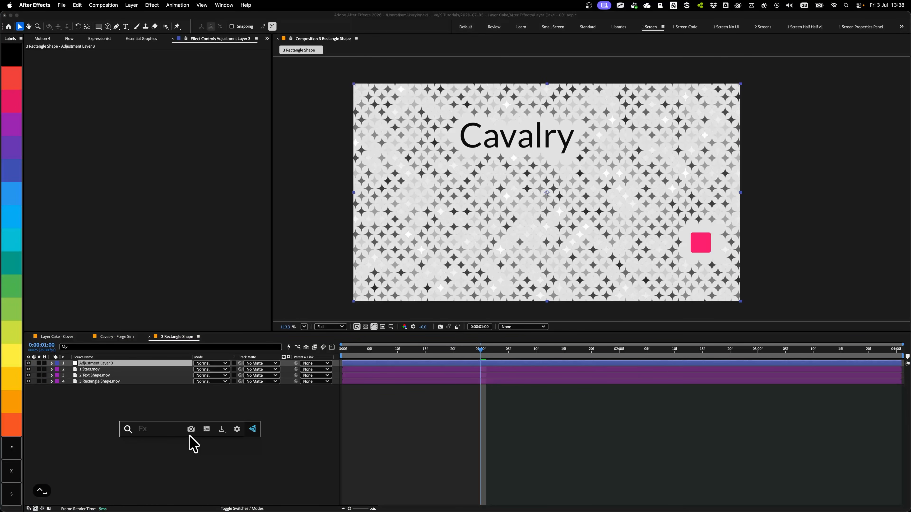
pyautogui.write('post')
pyautogui.press('Down')
pyautogui.press('Return')
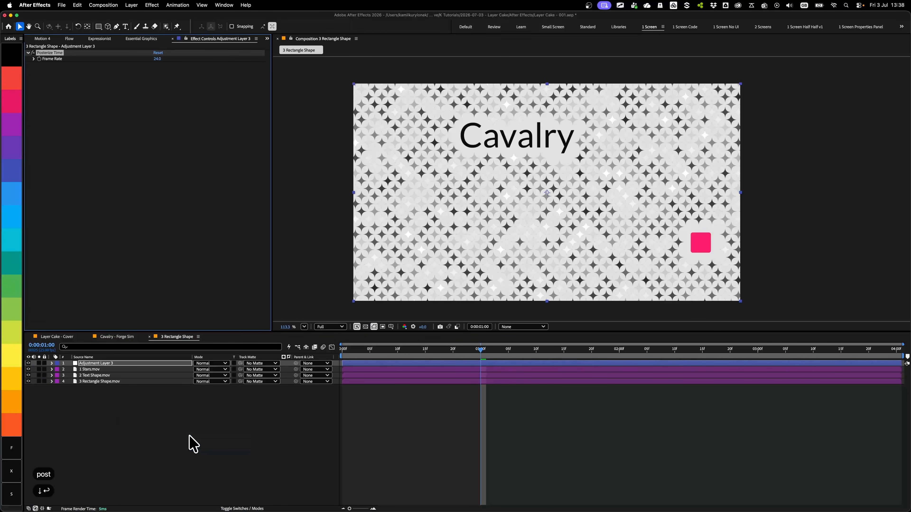
pyautogui.click(158, 59)
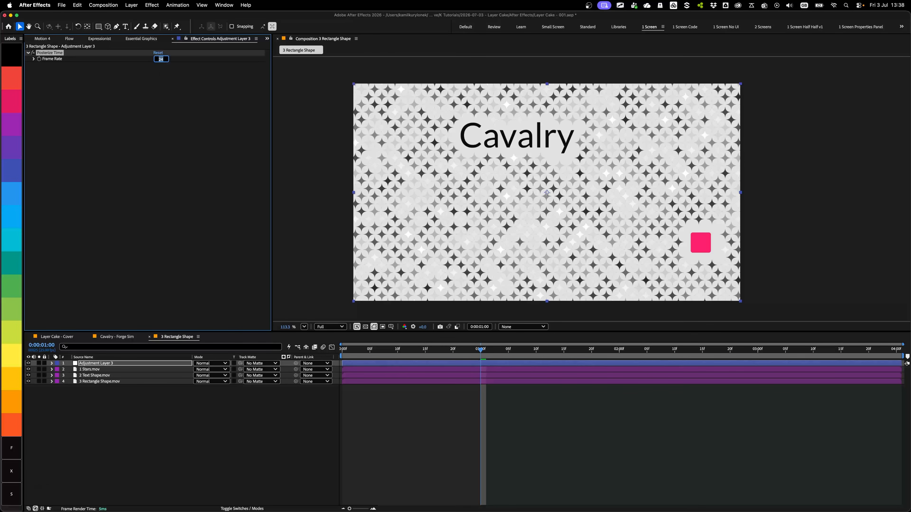
pyautogui.write('8')
pyautogui.click(176, 174)
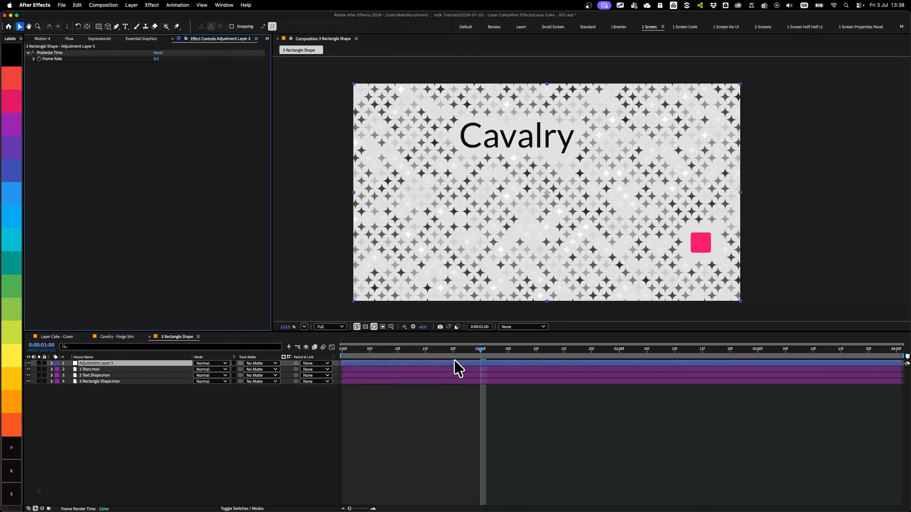
pyautogui.press('space')
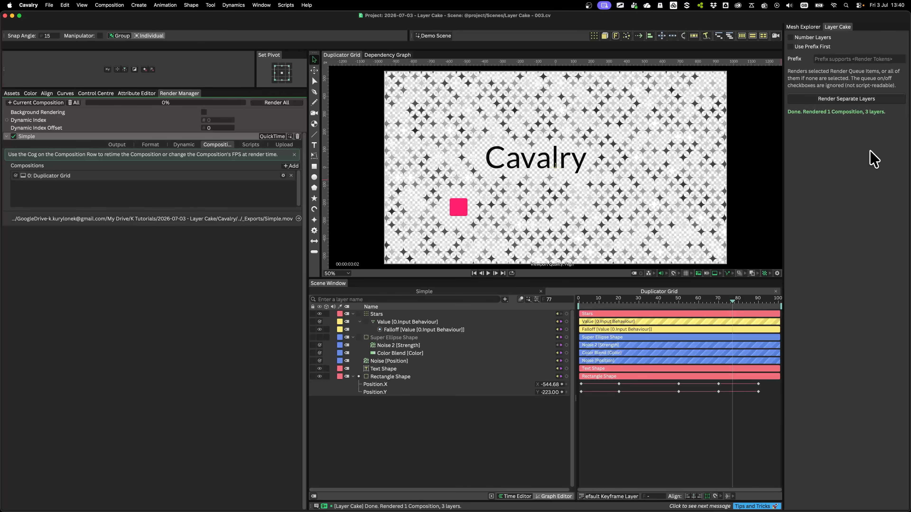
# - Switch back to Cavalry and review the render queue item's Output and Format settings
pyautogui.click(688, 98)
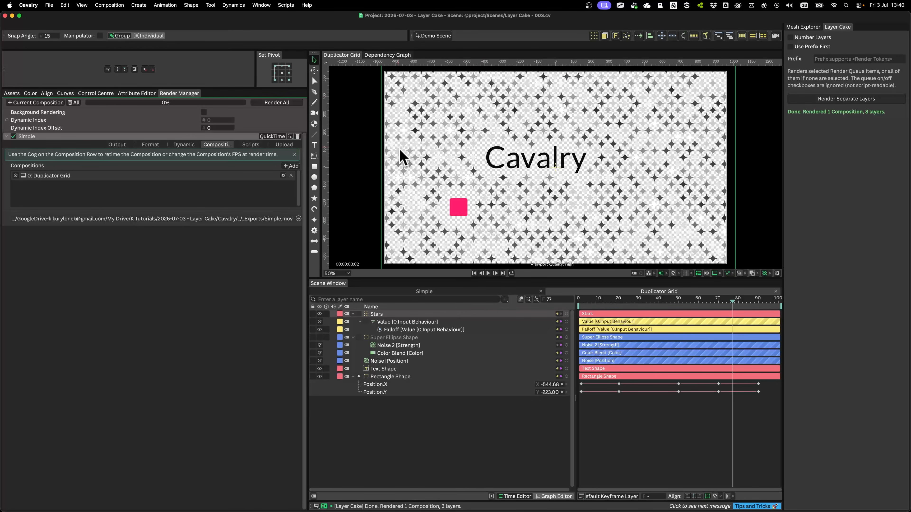
pyautogui.click(745, 205)
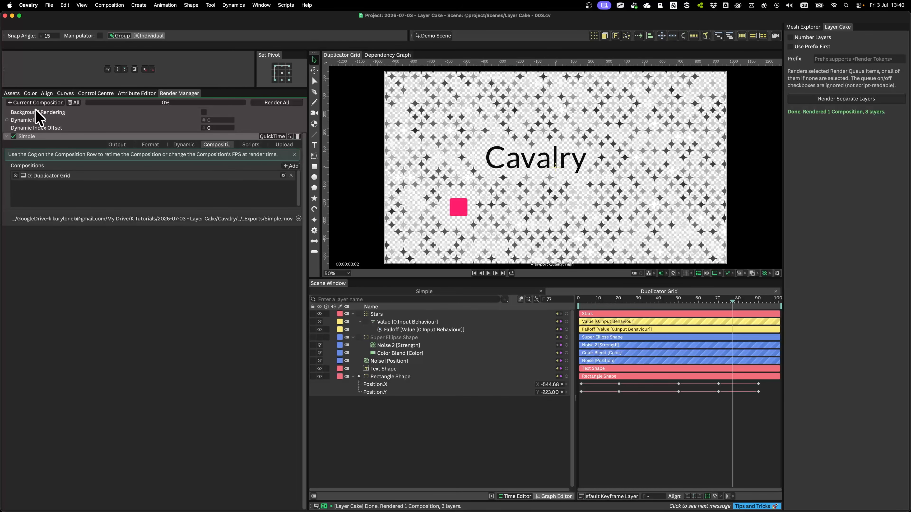
pyautogui.click(118, 145)
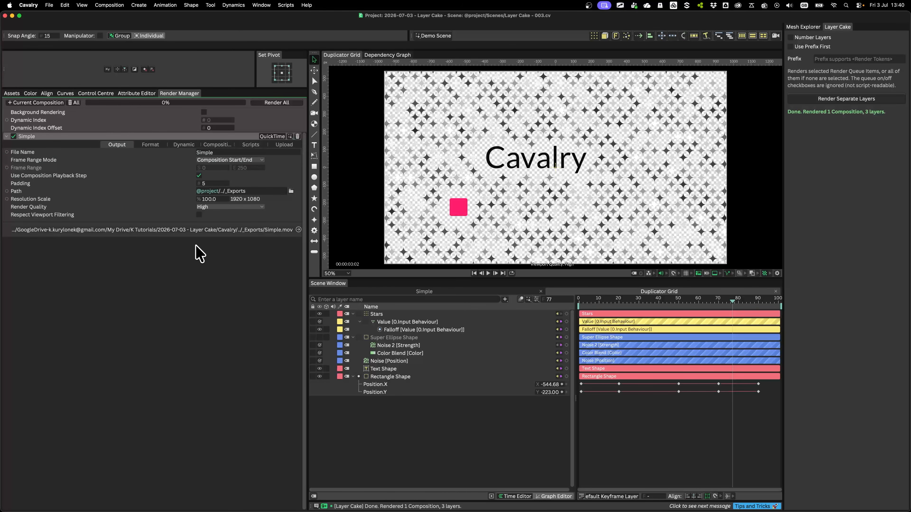
pyautogui.click(159, 145)
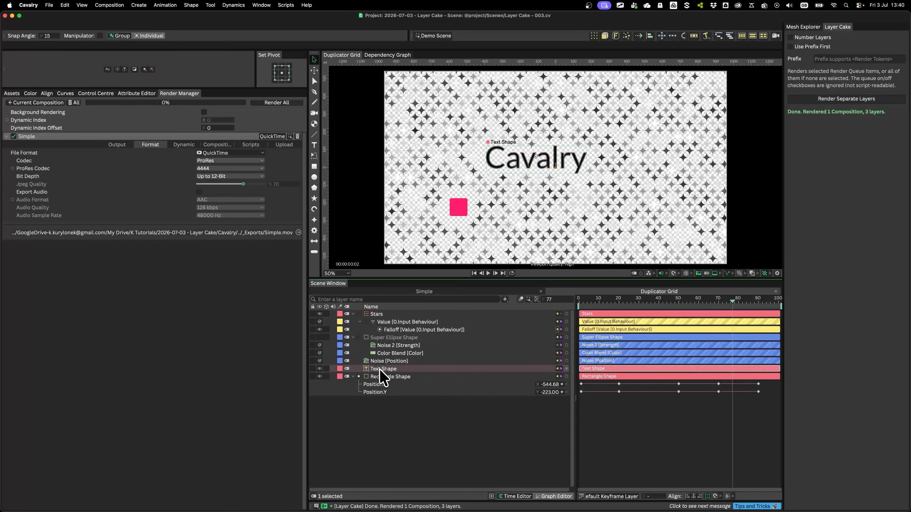
# - Inspect the Rectangle Shape and Stars layers of the Duplicator Grid composition, collapsing their nested rows
pyautogui.click(379, 376)
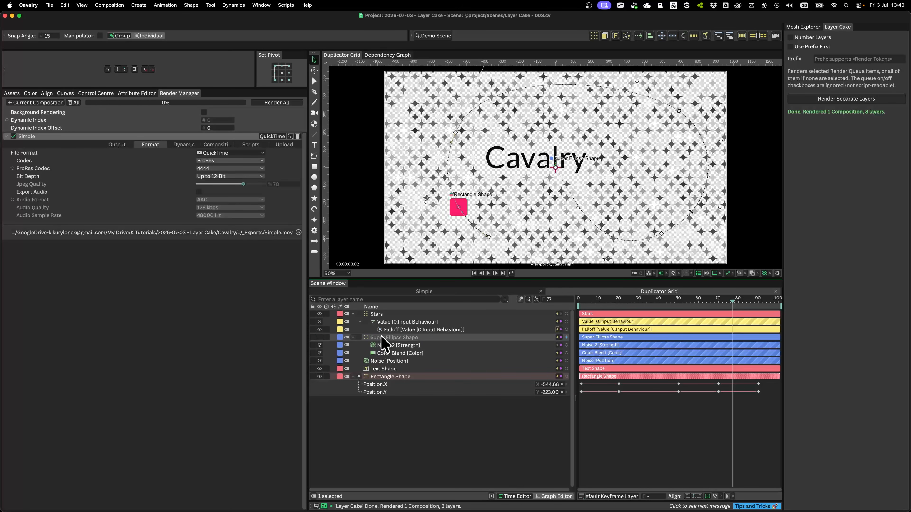
pyautogui.click(380, 427)
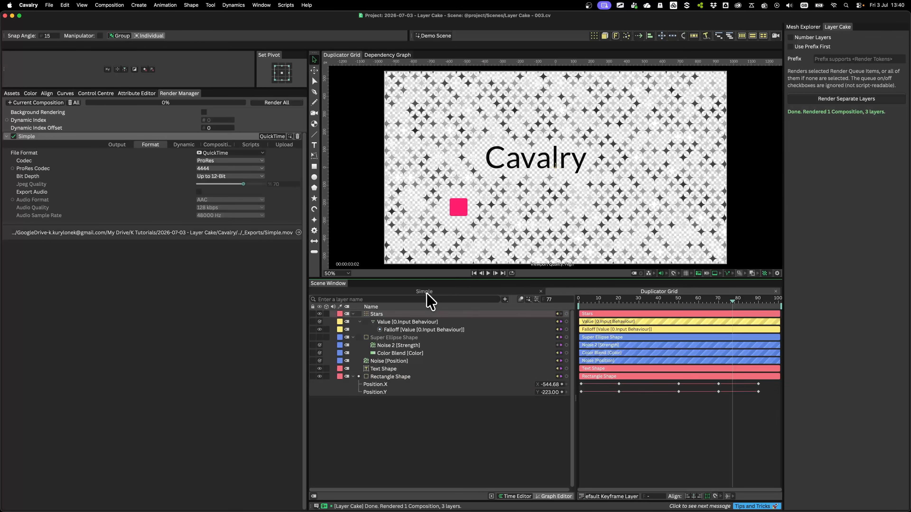
pyautogui.click(380, 377)
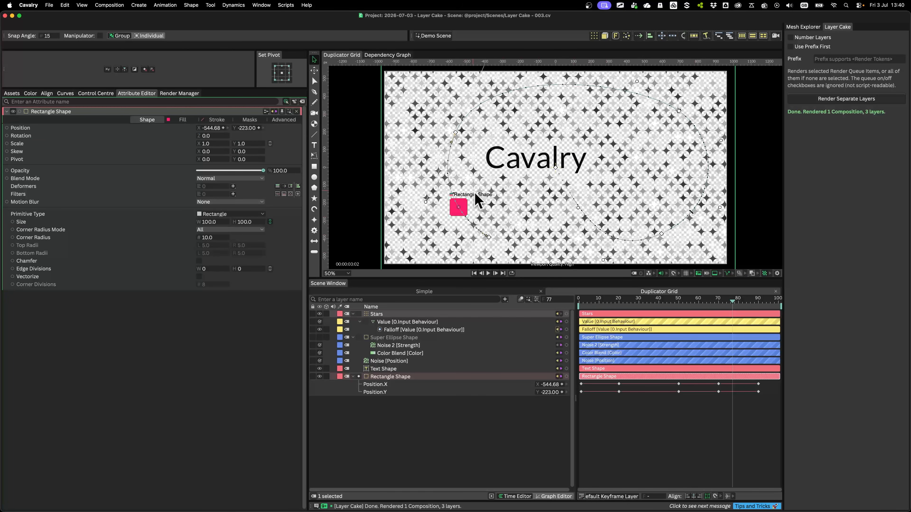
pyautogui.click(429, 435)
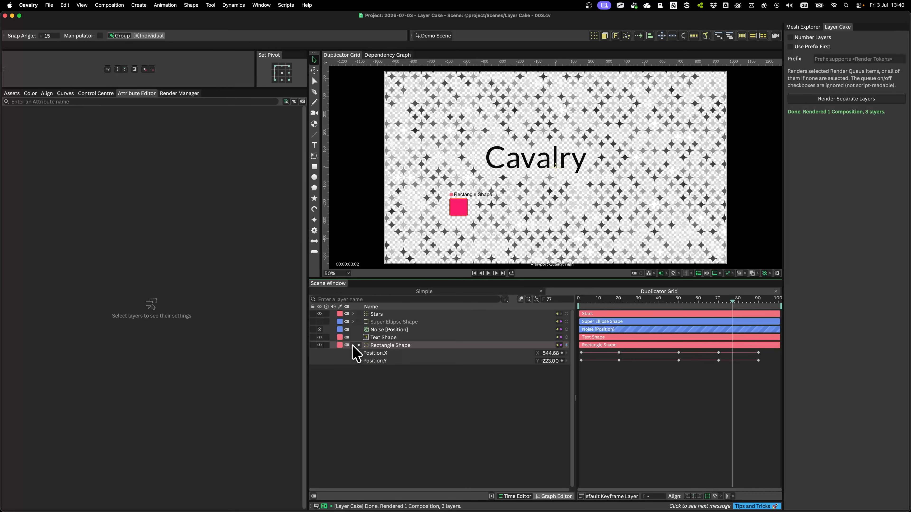
pyautogui.click(353, 346)
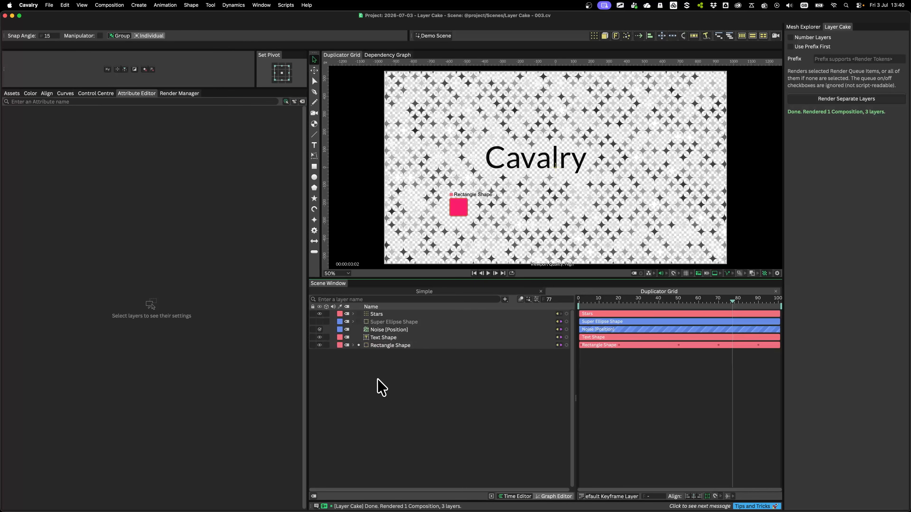
pyautogui.click(379, 315)
pyautogui.click(376, 345)
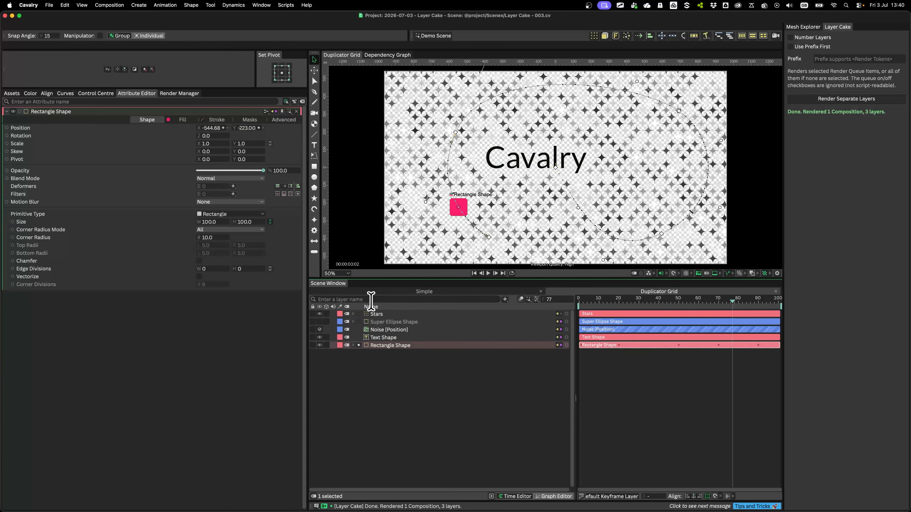
# - Expand the Stars layer, examine its nested Value and Falloff behaviours, and reveal the Rectangle Shape's keyframed properties
pyautogui.click(353, 314)
pyautogui.click(393, 322)
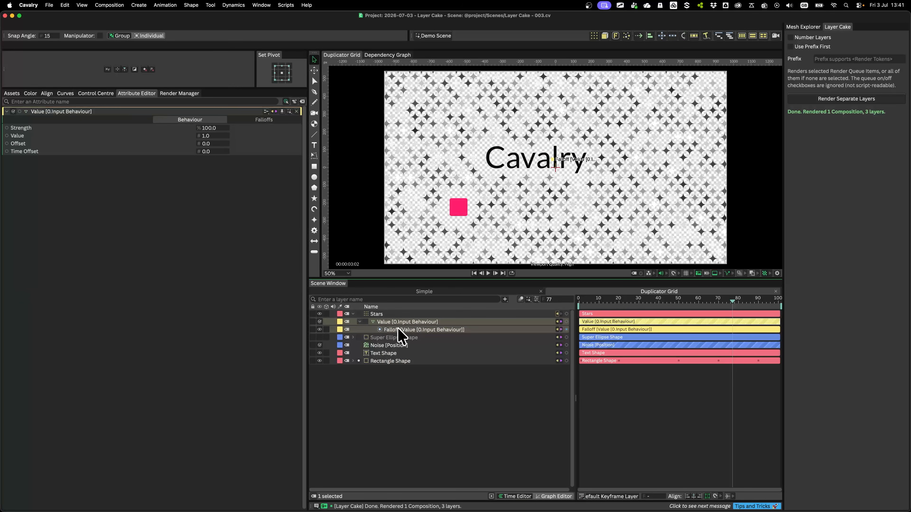
pyautogui.click(398, 329)
pyautogui.click(393, 322)
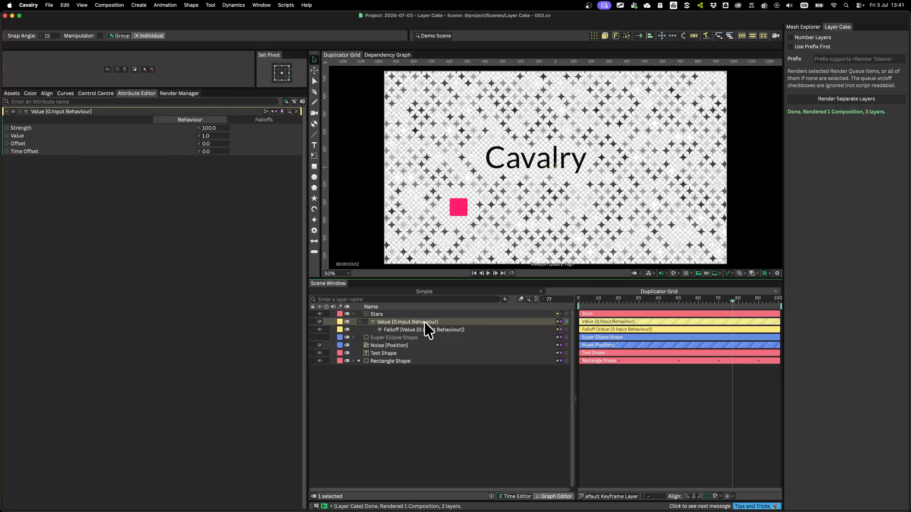
pyautogui.click(422, 330)
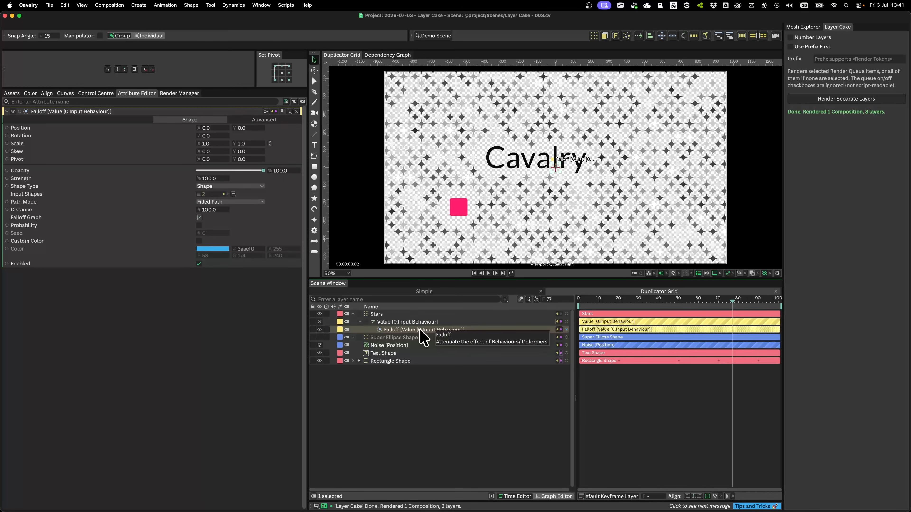
pyautogui.press('u')
# - Return to the Render Manager and review the queue item's Scripts and Compositions settings
pyautogui.click(190, 94)
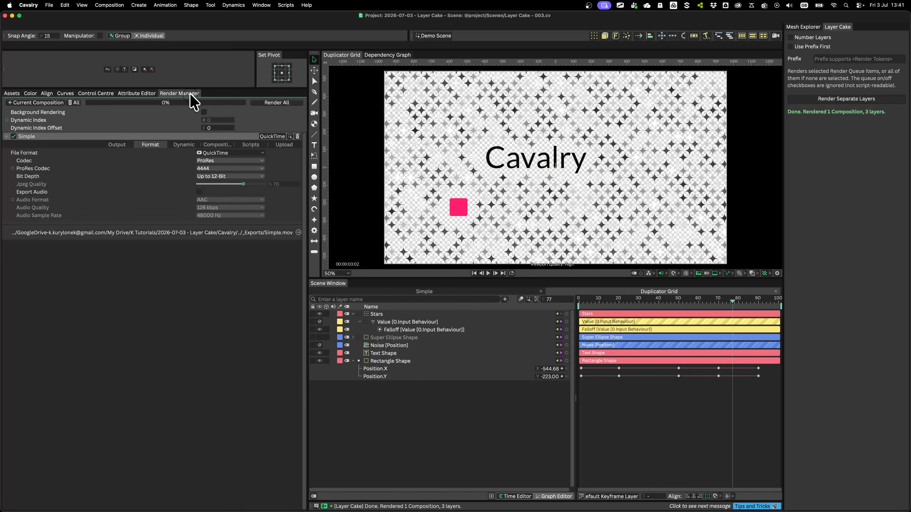
pyautogui.click(256, 144)
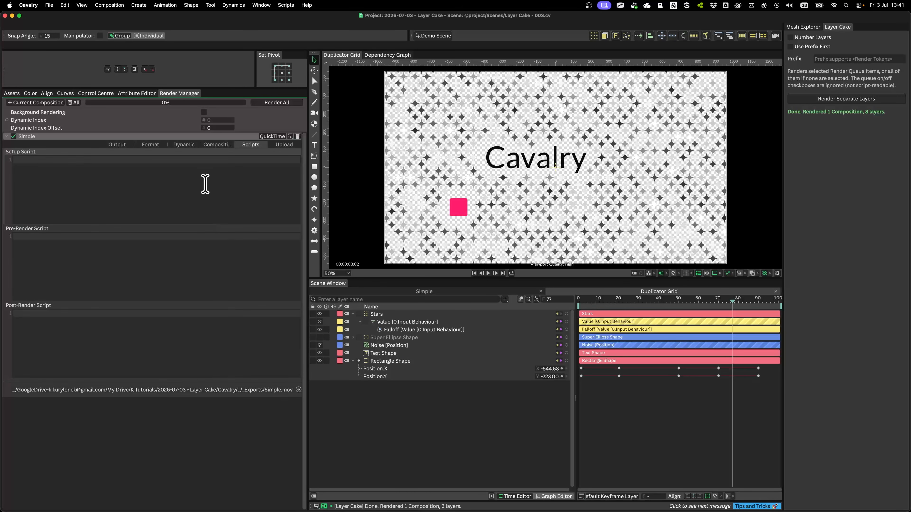
pyautogui.click(218, 144)
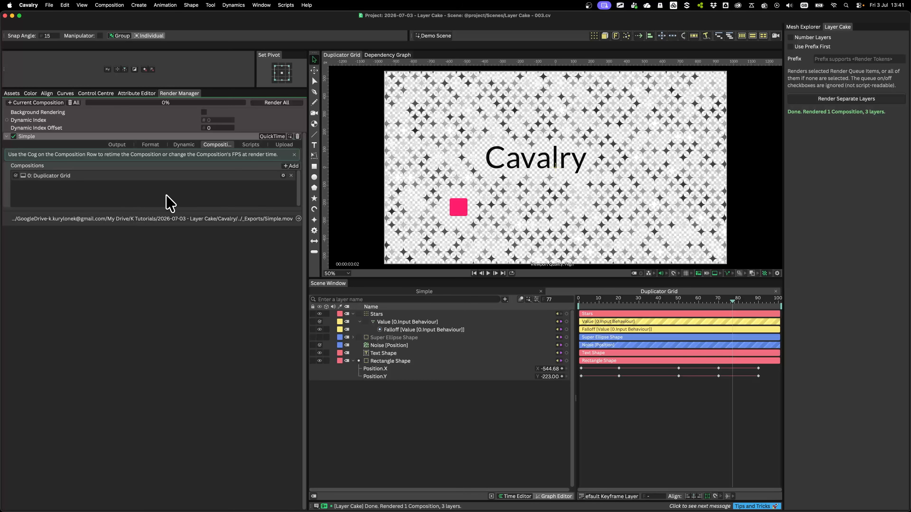
# - Add the Simple composition from the project assets to the Simple render queue item's compositions, alongside Duplicator Grid
pyautogui.moveTo(195, 93); pyautogui.dragTo(315, 125)
pyautogui.moveTo(35, 168); pyautogui.dragTo(217, 257)
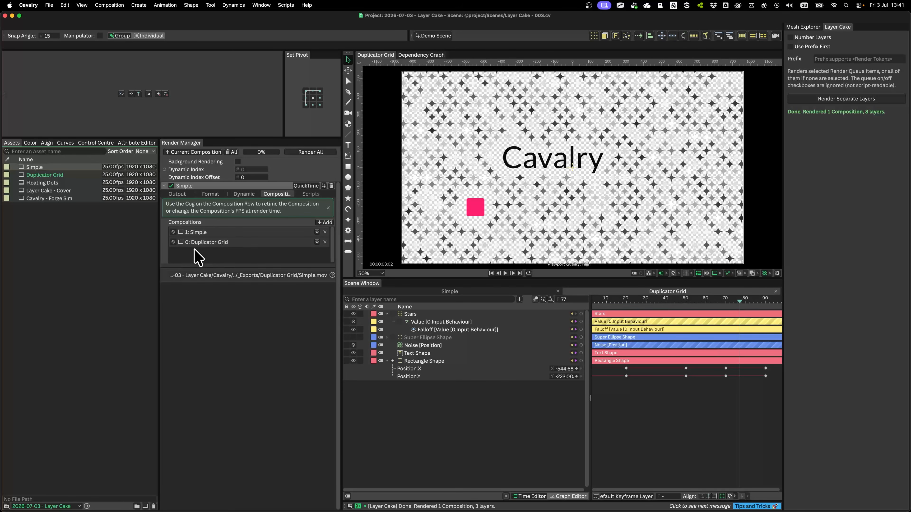
pyautogui.moveTo(181, 148); pyautogui.dragTo(138, 146)
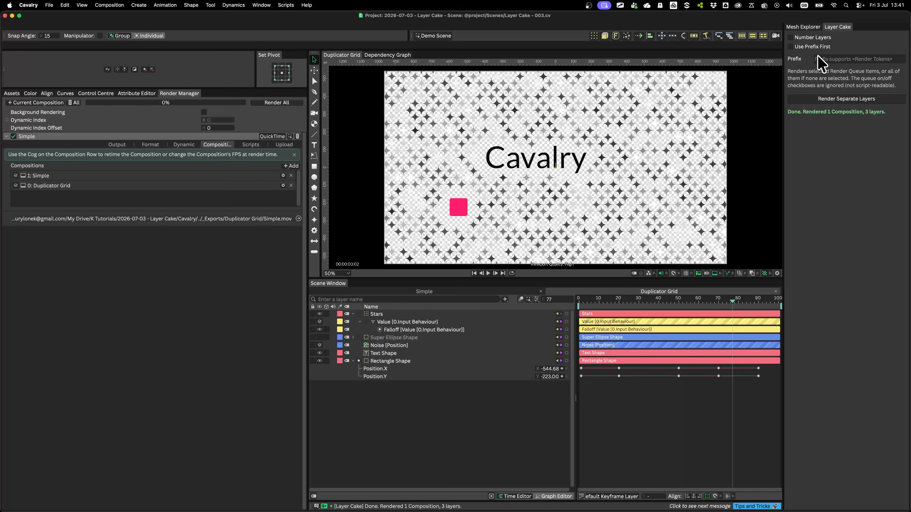
# - Set the Layer Cake prefix to <Composition> and render the separate layers of both compositions
pyautogui.click(833, 59)
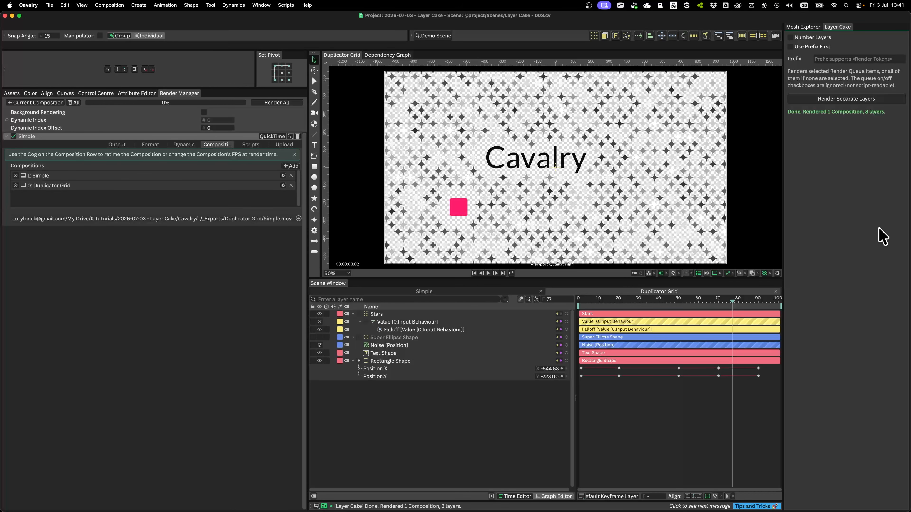
pyautogui.write('<Compositi')
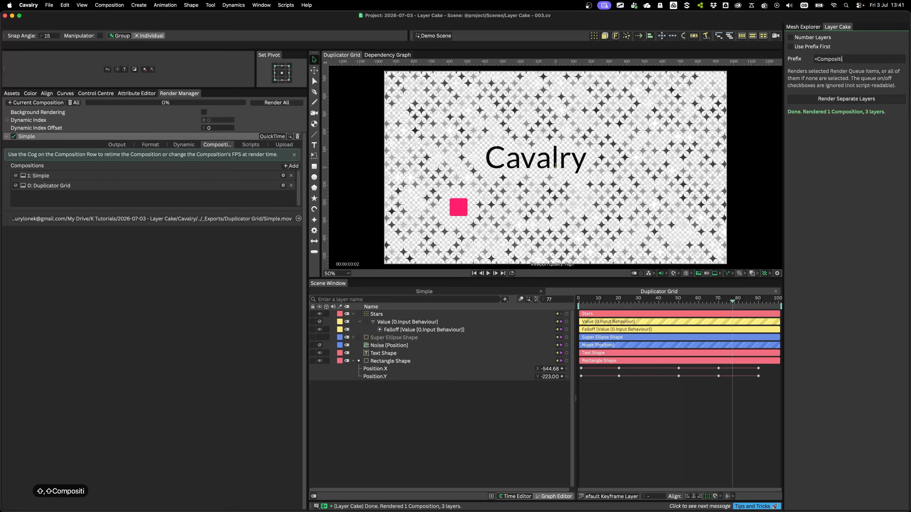
pyautogui.write('on>')
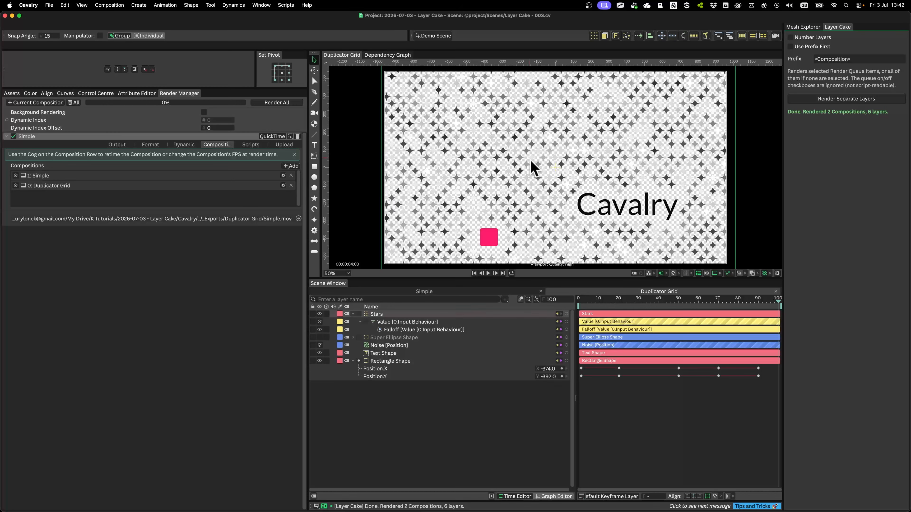
# - Switch to Finder and check the full names of the exported movies in the Duplicator Grid folder
pyautogui.press('super+Tab')
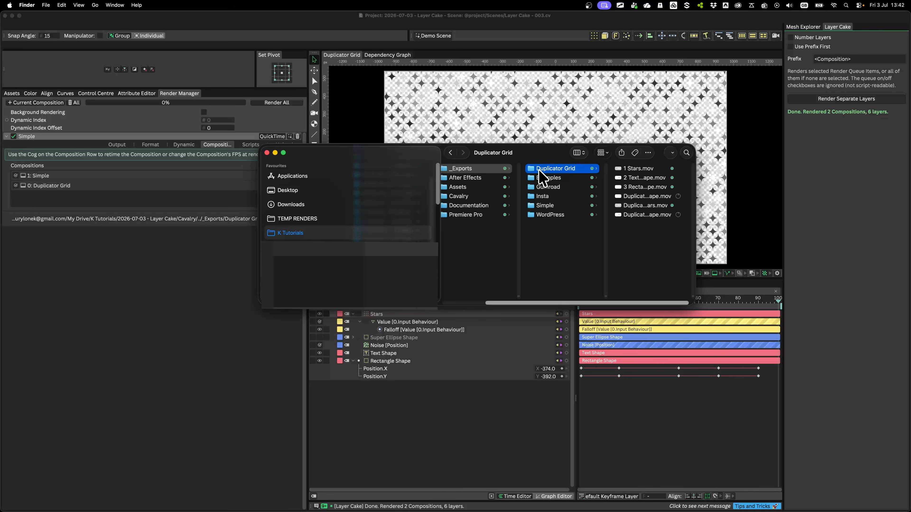
pyautogui.click(642, 169)
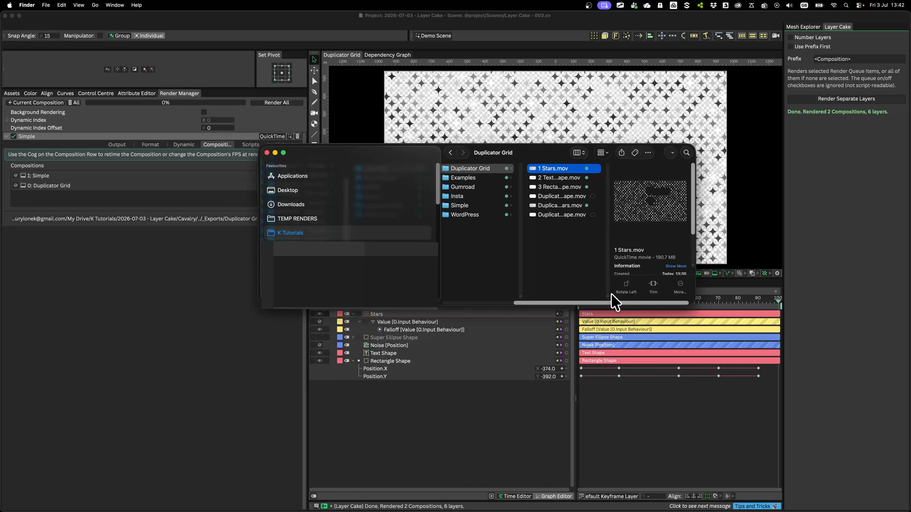
pyautogui.moveTo(607, 296); pyautogui.dragTo(667, 297)
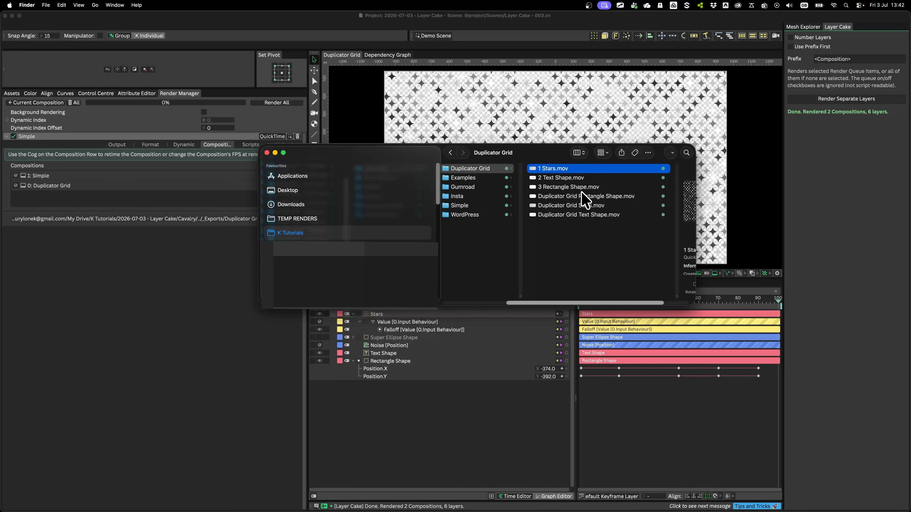
# - Check the movies in the Simple export folder, comparing Simple Layer 3333.mov with the unprefixed Layer 3333.mov
pyautogui.click(473, 205)
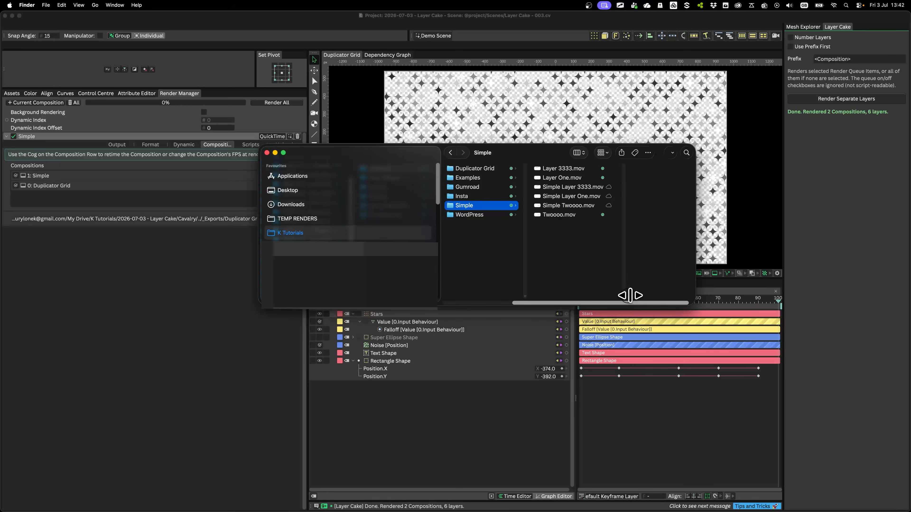
pyautogui.moveTo(630, 295); pyautogui.dragTo(678, 295)
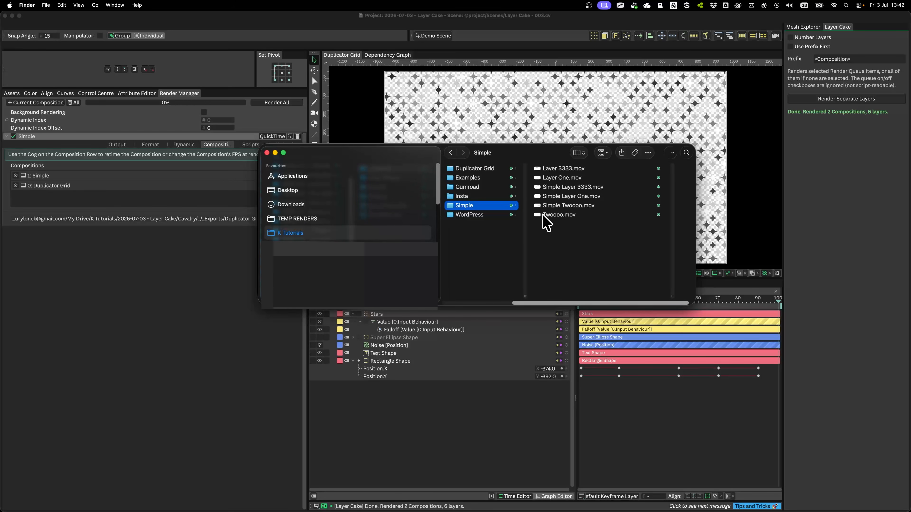
pyautogui.click(567, 188)
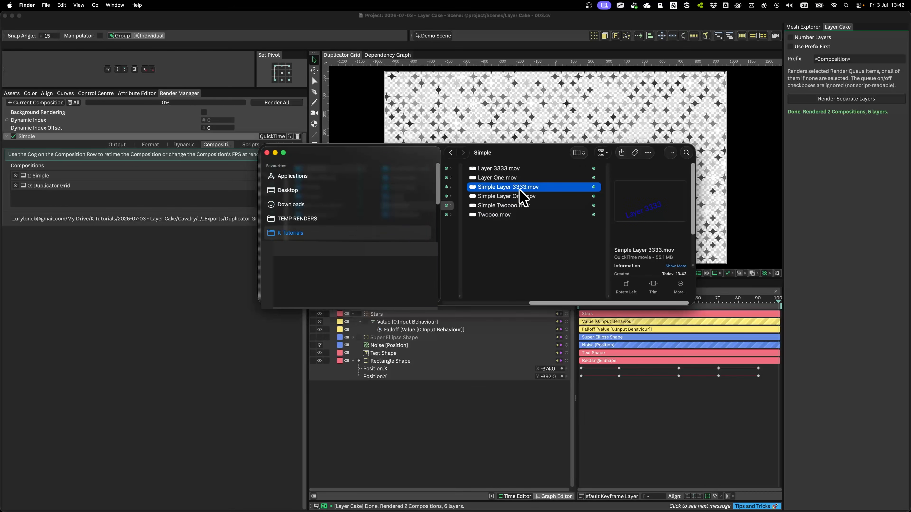
pyautogui.click(503, 168)
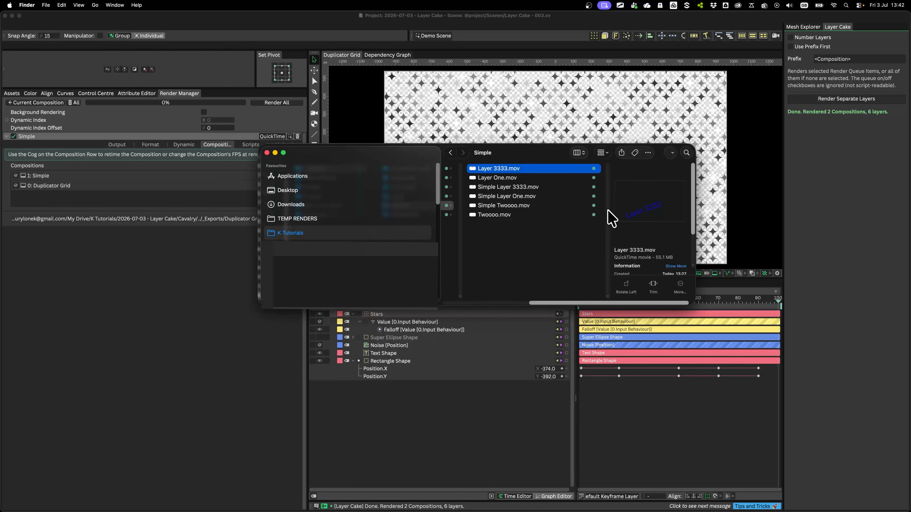
pyautogui.click(533, 187)
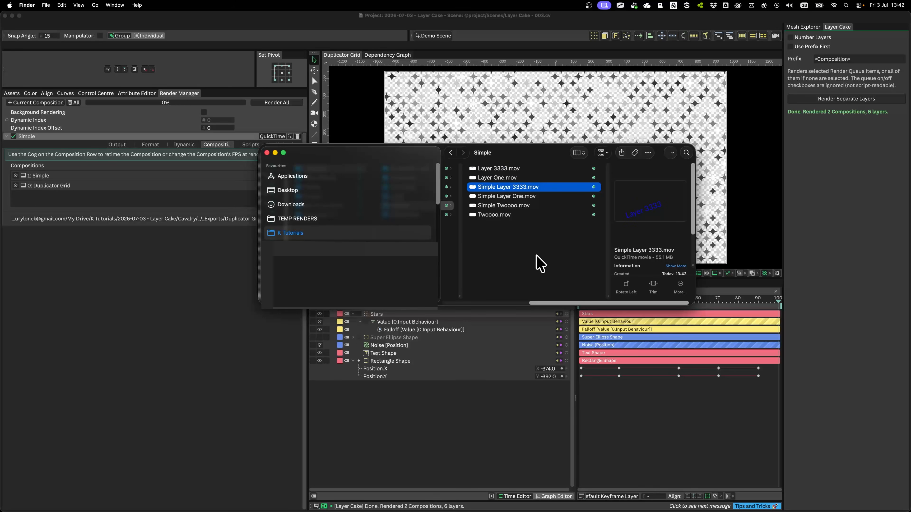
# - Switch back to Cavalry and inspect the Simple composition's hidden Cavalry 2.7.2 layer and its Noise [Position] layer
pyautogui.click(213, 300)
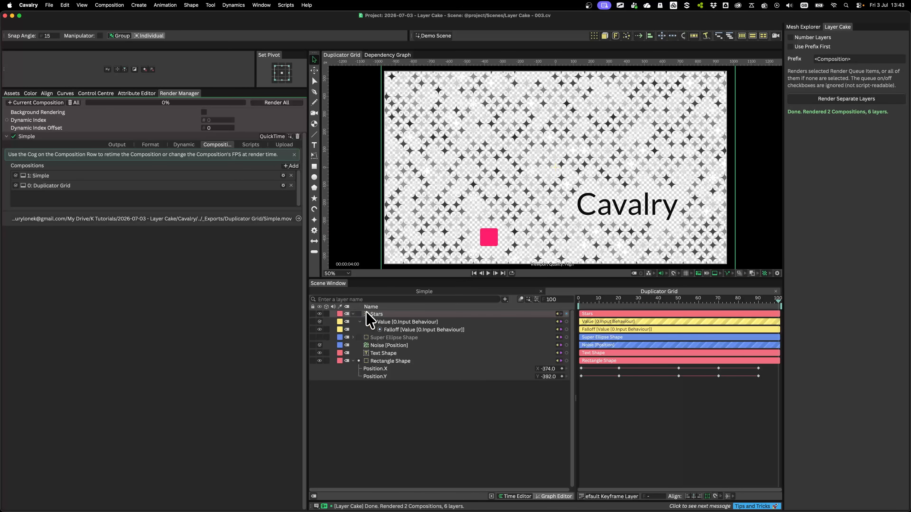
pyautogui.click(424, 293)
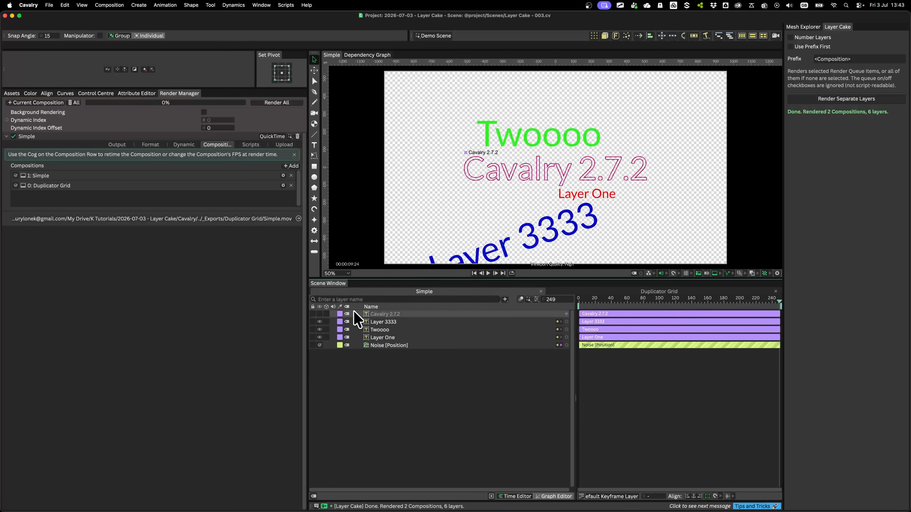
pyautogui.click(381, 315)
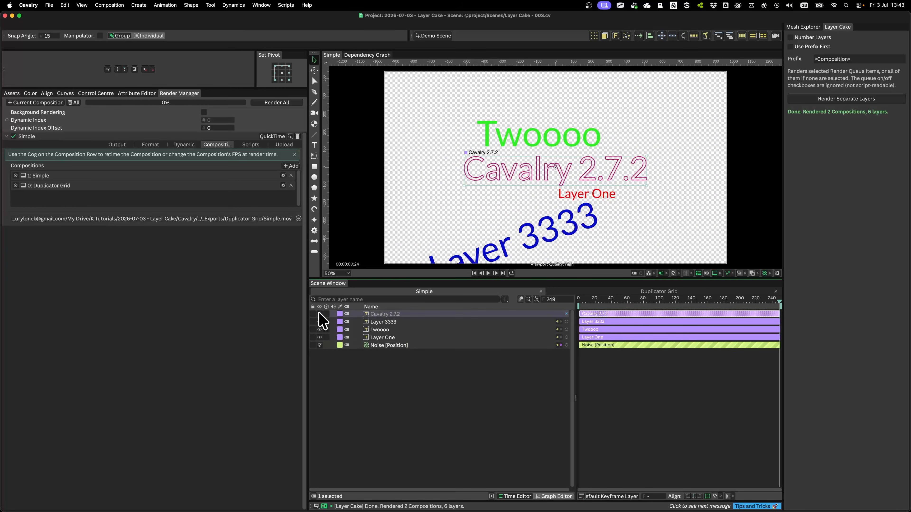
pyautogui.click(400, 345)
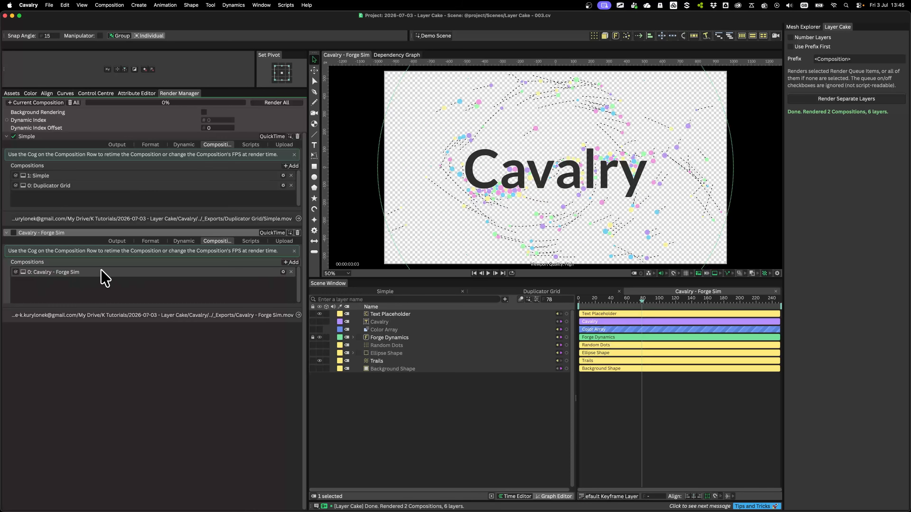
# - Delete the Cavalry - Forge Sim item from the render queue
pyautogui.click(13, 233)
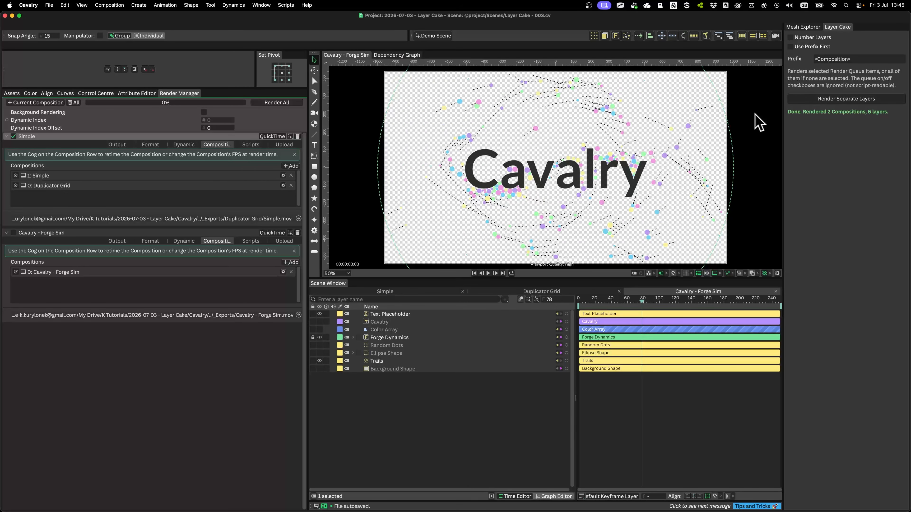
pyautogui.click(297, 233)
pyautogui.click(477, 260)
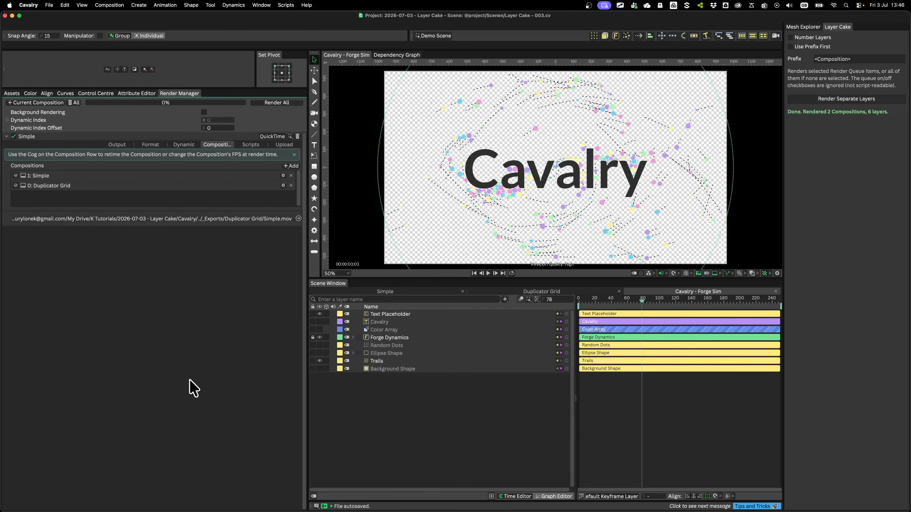